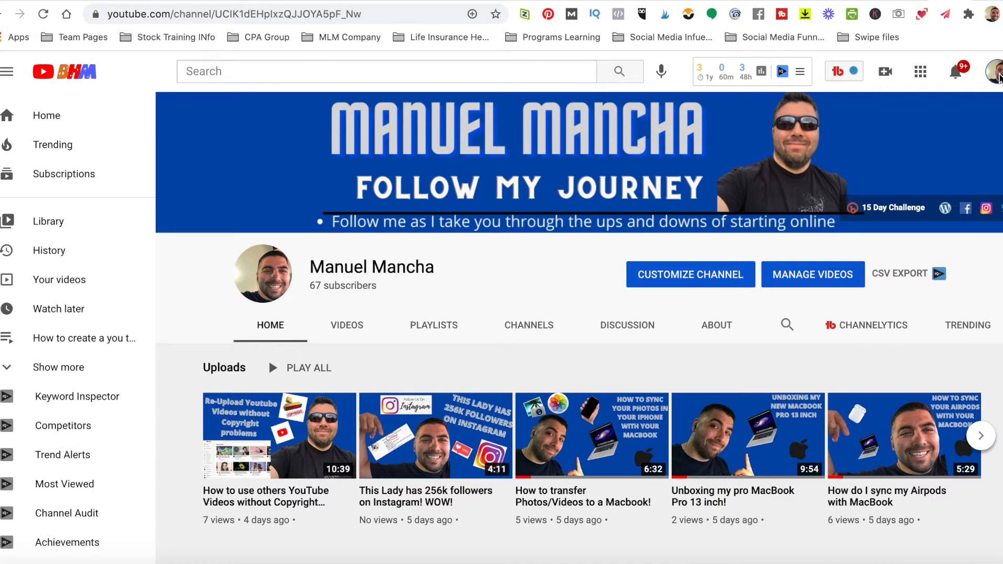
Step: Switch to YouTube Studio and open the channel's playlists
{"action": "left_click", "coordinate": [995, 73]}
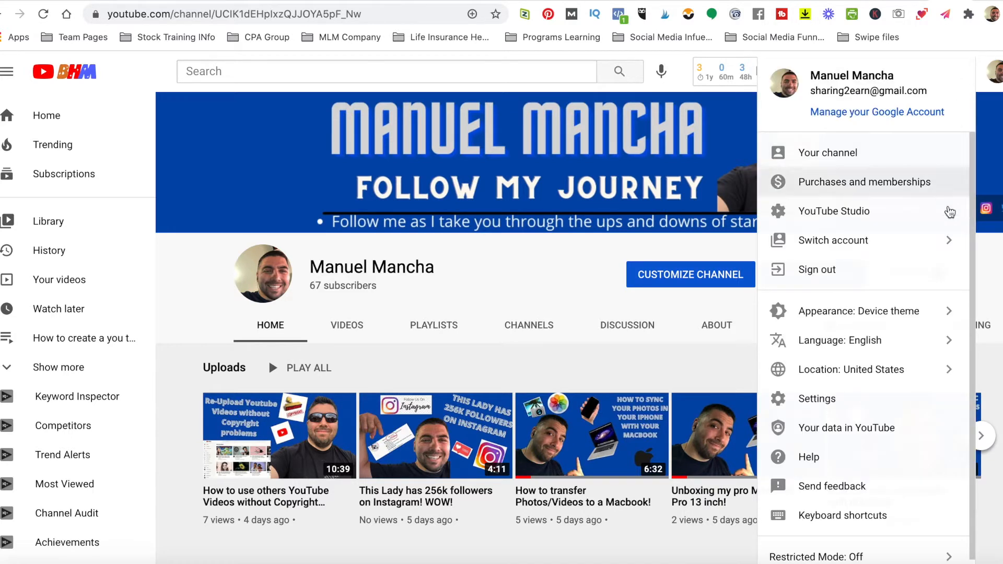
{"action": "left_click", "coordinate": [868, 217]}
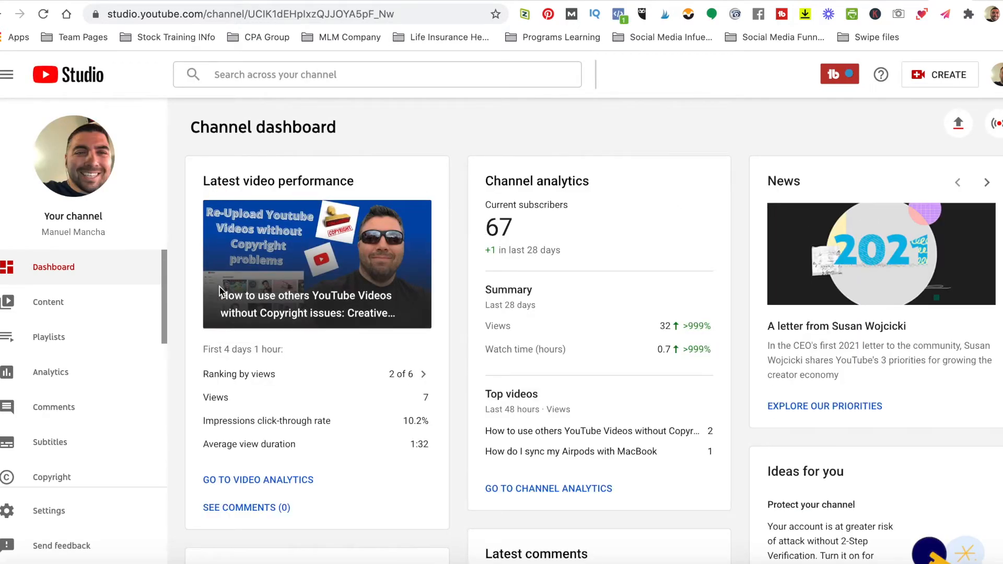
{"action": "left_click", "coordinate": [87, 348]}
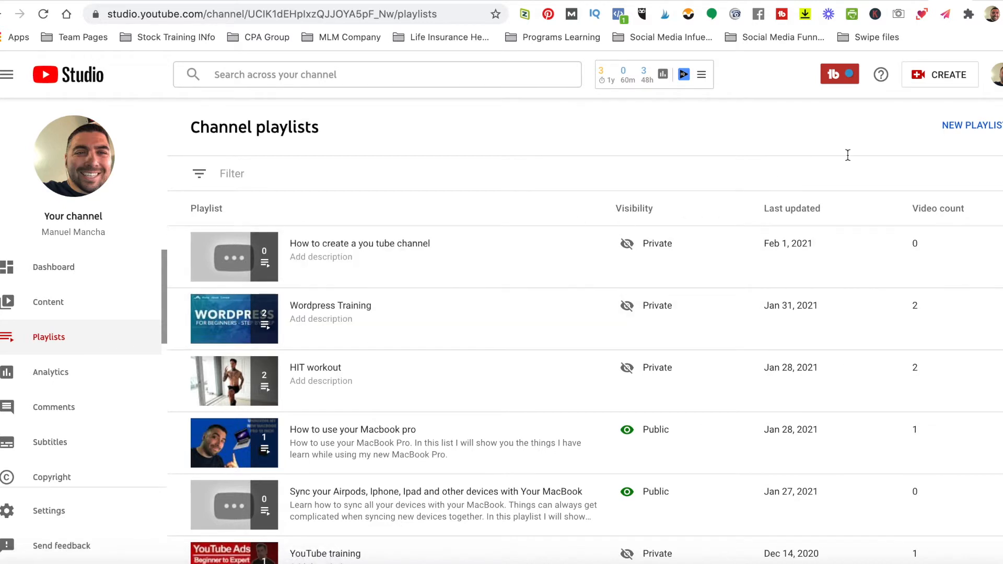
Step: Start a new playlist and enter the title "How to edit Videos on Youtube"
{"action": "left_click", "coordinate": [975, 131]}
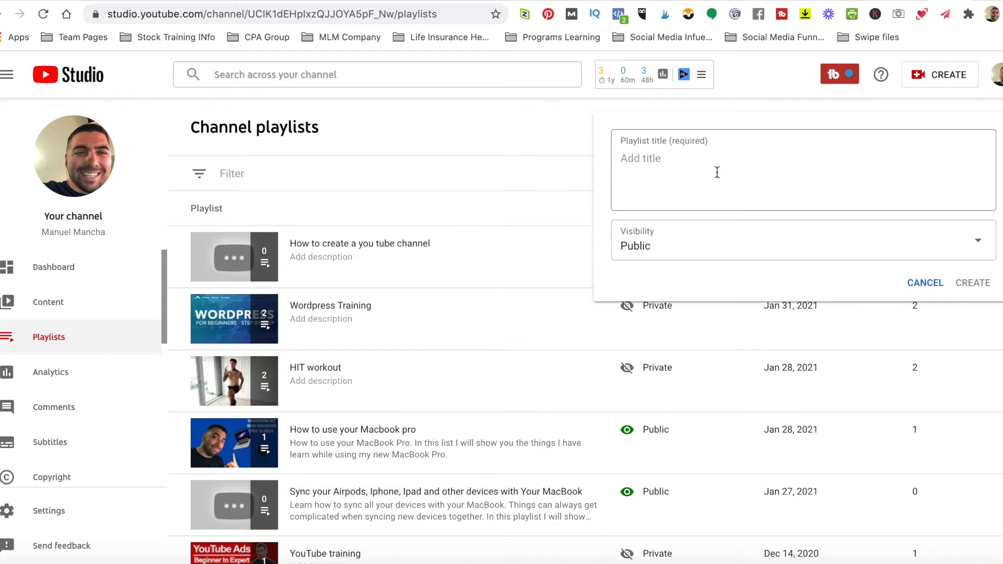
{"action": "left_click", "coordinate": [646, 166]}
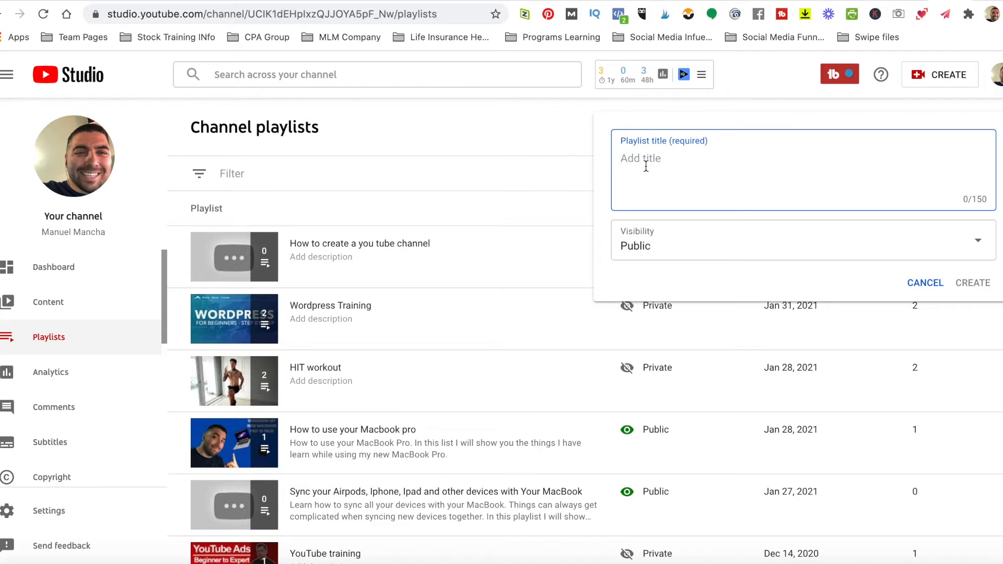
{"action": "type", "text": "How to edit Videos on Youtube"}
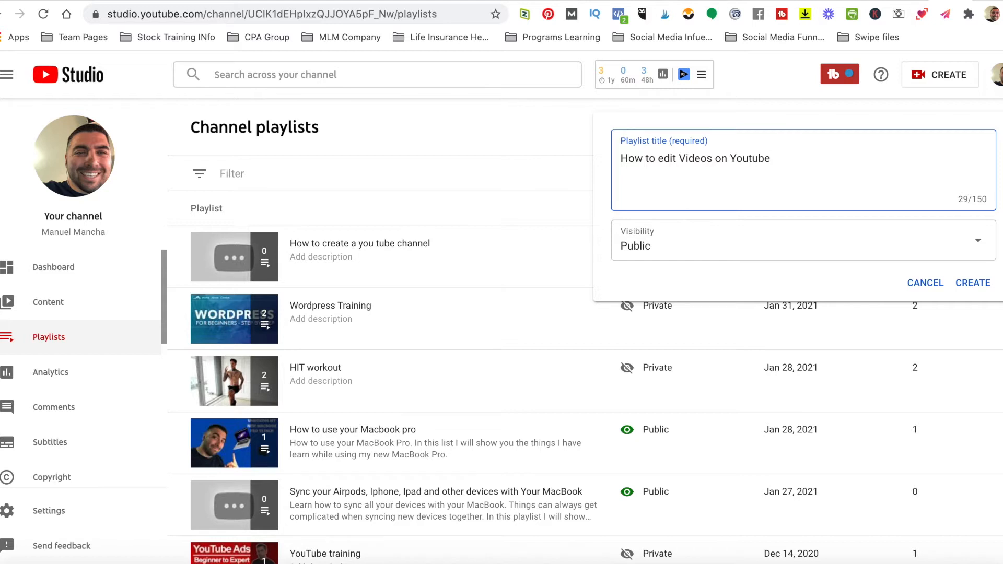
Step: Change the new playlist's title to "How to edit videos"
{"action": "key", "text": "BackSpace"}
{"action": "key", "text": "BackSpace"}
{"action": "key", "text": "BackSpace"}
{"action": "key", "text": "BackSpace"}
{"action": "key", "text": "BackSpace"}
{"action": "key", "text": "BackSpace"}
{"action": "key", "text": "BackSpace"}
{"action": "key", "text": "BackSpace"}
{"action": "key", "text": "BackSpace"}
{"action": "key", "text": "BackSpace"}
{"action": "key", "text": "BackSpace"}
{"action": "key", "text": "BackSpace"}
{"action": "key", "text": "BackSpace"}
{"action": "key", "text": "BackSpace"}
{"action": "key", "text": "BackSpace"}
{"action": "key", "text": "BackSpace"}
{"action": "key", "text": "BackSpace"}
{"action": "key", "text": "BackSpace"}
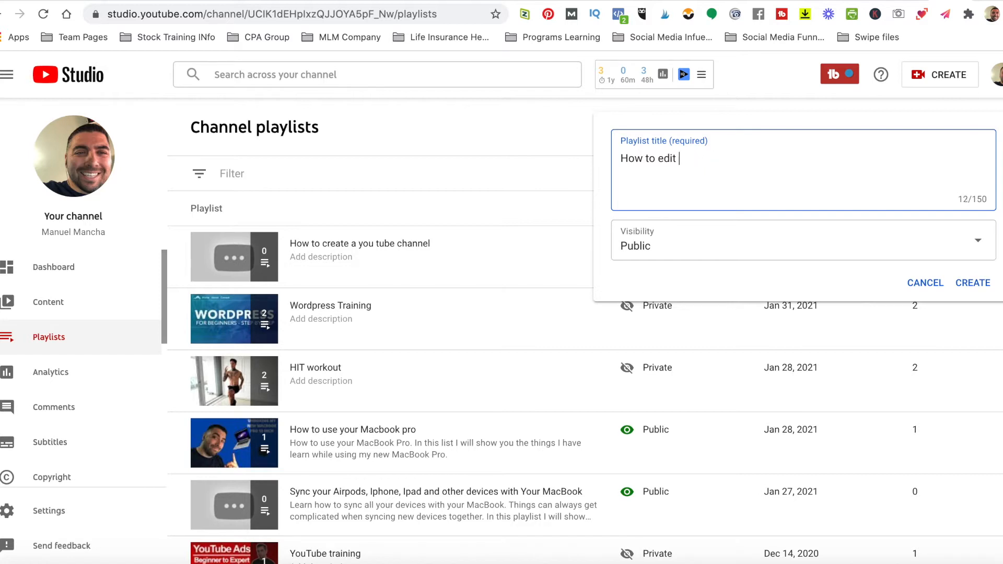
{"action": "type", "text": "Youg"}
{"action": "key", "text": "BackSpace"}
{"action": "type", "text": "tbe"}
{"action": "key", "text": "BackSpace"}
{"action": "key", "text": "BackSpace"}
{"action": "key", "text": "BackSpace"}
{"action": "type", "text": "tube"}
{"action": "key", "text": "BackSpace"}
{"action": "key", "text": "BackSpace"}
{"action": "key", "text": "BackSpace"}
{"action": "key", "text": "BackSpace"}
{"action": "key", "text": "BackSpace"}
{"action": "key", "text": "BackSpace"}
{"action": "key", "text": "BackSpace"}
{"action": "type", "text": "my videos"}
{"action": "key", "text": "BackSpace"}
{"action": "key", "text": "BackSpace"}
{"action": "key", "text": "BackSpace"}
{"action": "key", "text": "BackSpace"}
{"action": "key", "text": "BackSpace"}
{"action": "key", "text": "BackSpace"}
{"action": "key", "text": "BackSpace"}
{"action": "key", "text": "BackSpace"}
{"action": "key", "text": "BackSpace"}
{"action": "key", "text": "BackSpace"}
{"action": "type", "text": "videos"}
Step: Keep the playlist's visibility set to Public and create the playlist
{"action": "left_click", "coordinate": [977, 245]}
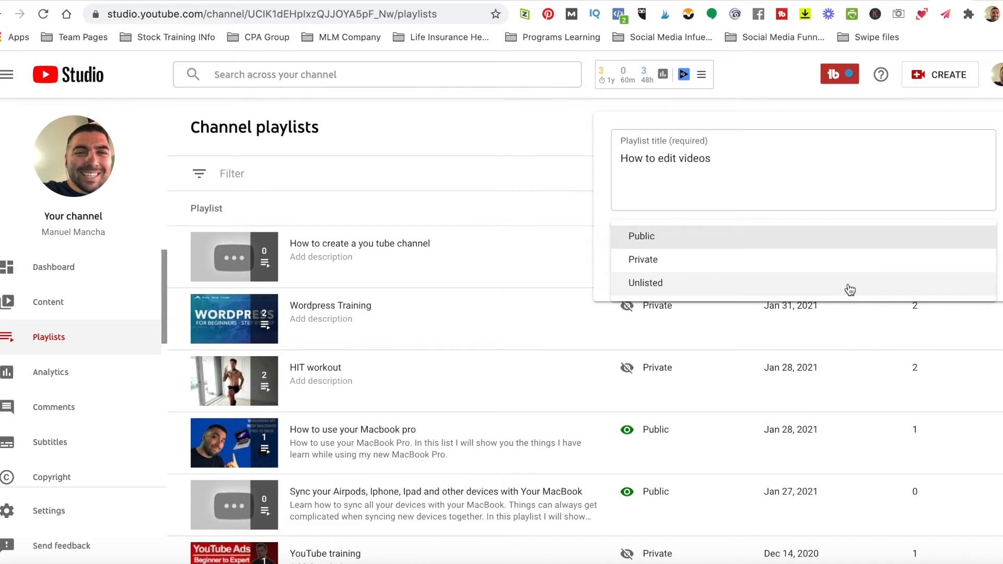
{"action": "left_click", "coordinate": [808, 243]}
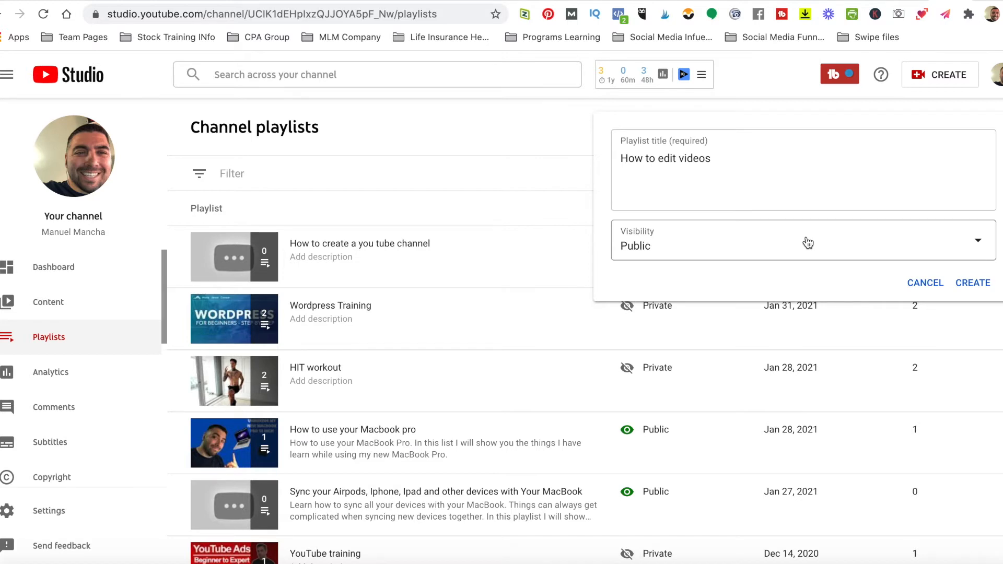
{"action": "left_click", "coordinate": [974, 284]}
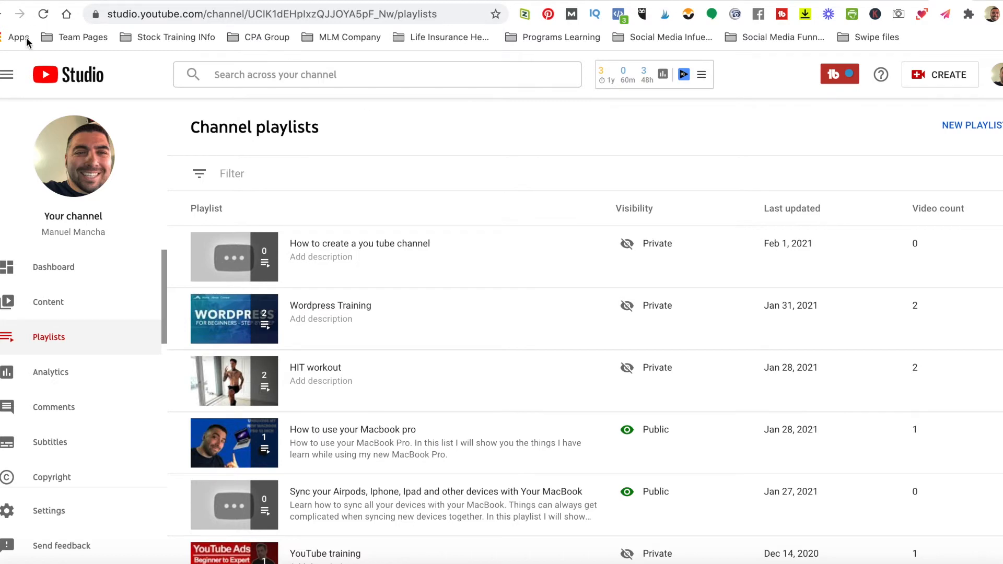
Step: Look through the channel's playlists for the newly created one, showing more rows per page
{"action": "scroll", "coordinate": [340, 261], "scroll_direction": "down", "scroll_amount": 3}
{"action": "scroll", "coordinate": [339, 262], "scroll_direction": "down", "scroll_amount": 4}
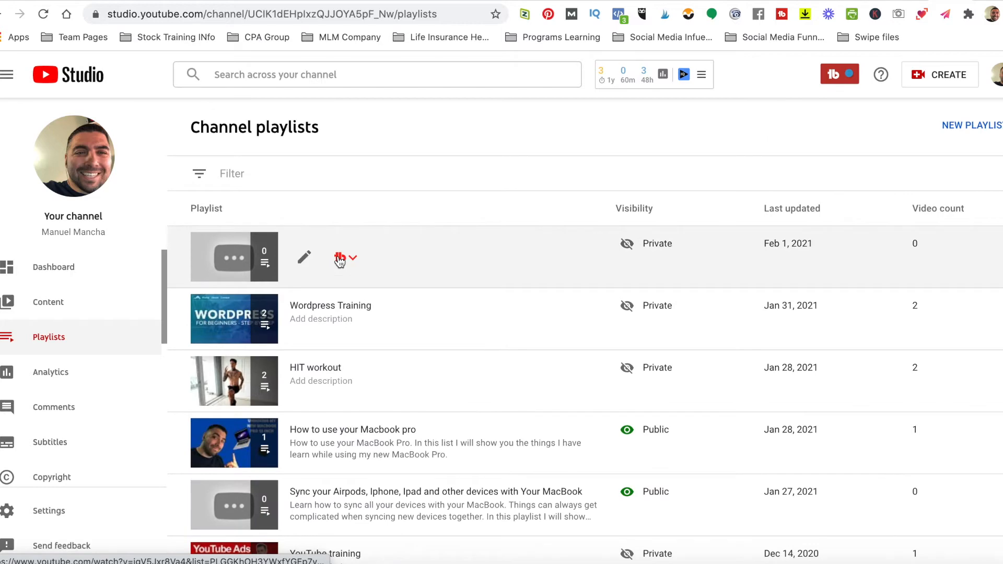
{"action": "scroll", "coordinate": [340, 264], "scroll_direction": "down", "scroll_amount": 5}
{"action": "scroll", "coordinate": [340, 272], "scroll_direction": "down", "scroll_amount": 1}
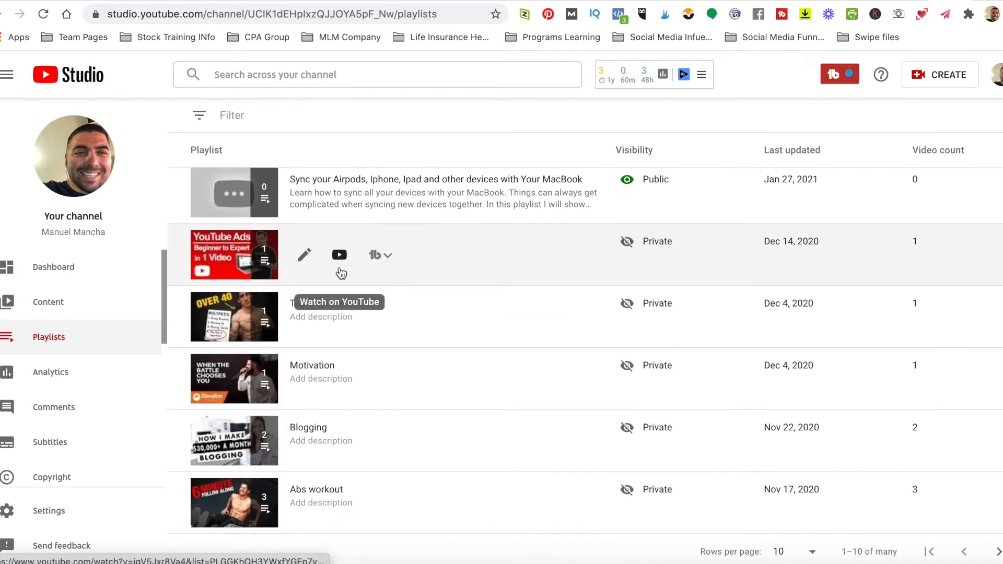
{"action": "scroll", "coordinate": [383, 420], "scroll_direction": "up", "scroll_amount": 6}
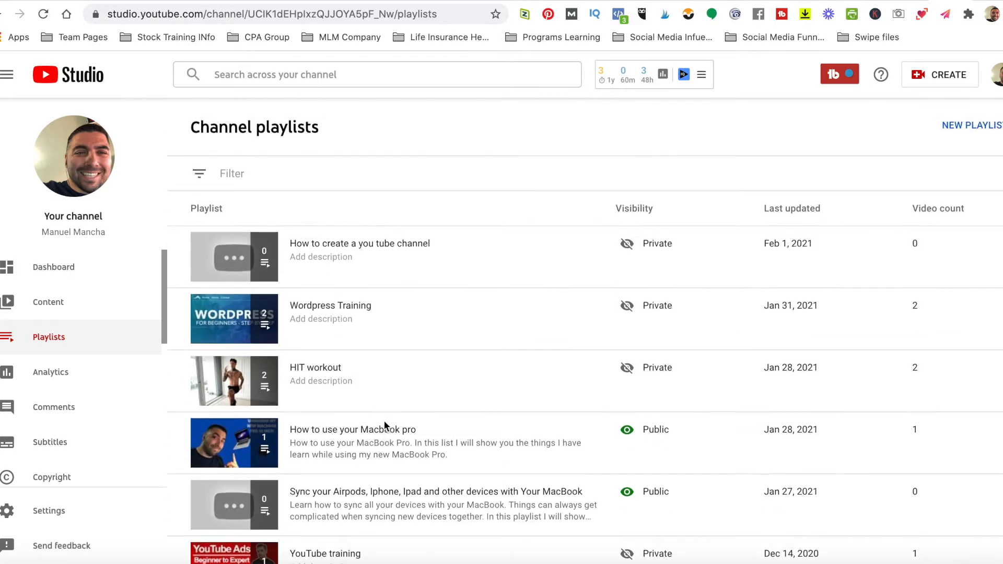
{"action": "scroll", "coordinate": [491, 481], "scroll_direction": "down", "scroll_amount": 5}
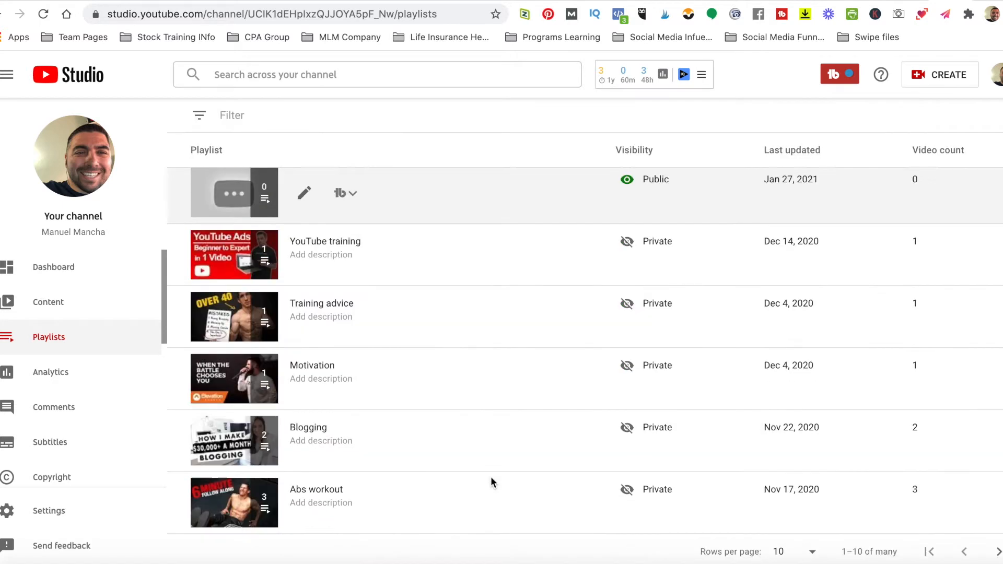
{"action": "left_click", "coordinate": [810, 552]}
{"action": "left_click", "coordinate": [795, 552]}
{"action": "scroll", "coordinate": [655, 466], "scroll_direction": "down", "scroll_amount": 14}
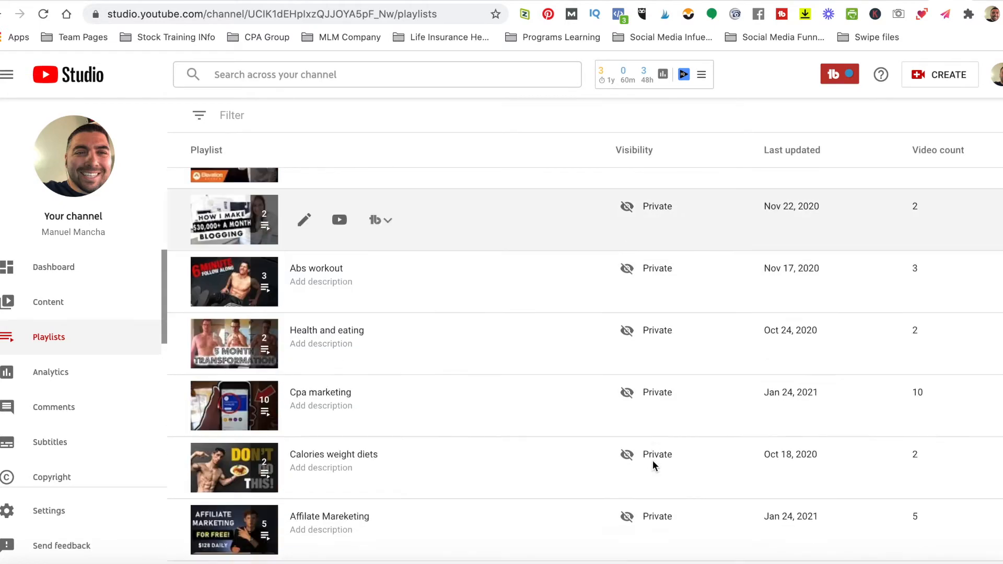
{"action": "scroll", "coordinate": [653, 463], "scroll_direction": "down", "scroll_amount": 10}
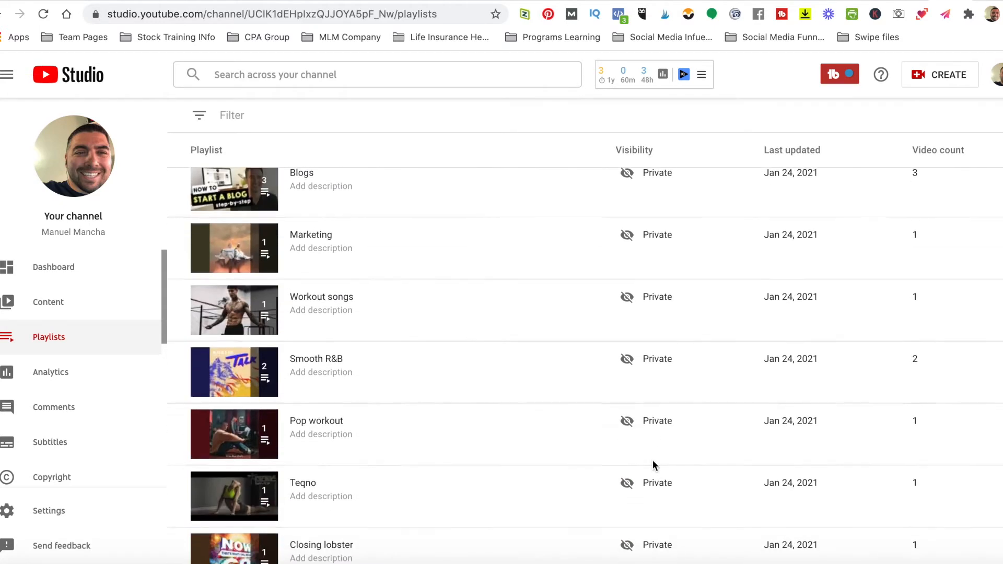
{"action": "scroll", "coordinate": [653, 457], "scroll_direction": "up", "scroll_amount": 20}
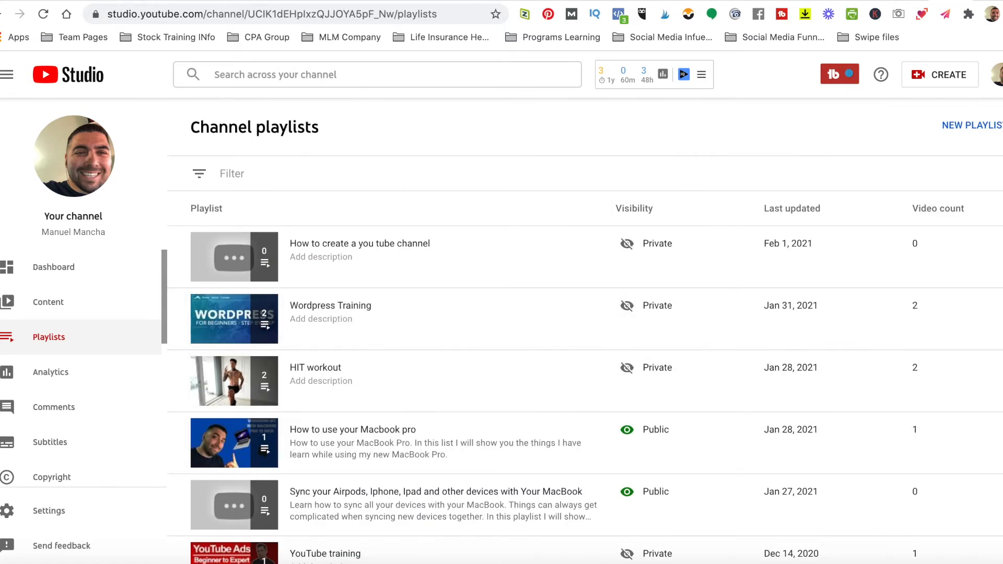
Step: Create a new public playlist titled "How to edit Videos"
{"action": "left_click", "coordinate": [976, 126]}
{"action": "left_click", "coordinate": [736, 161]}
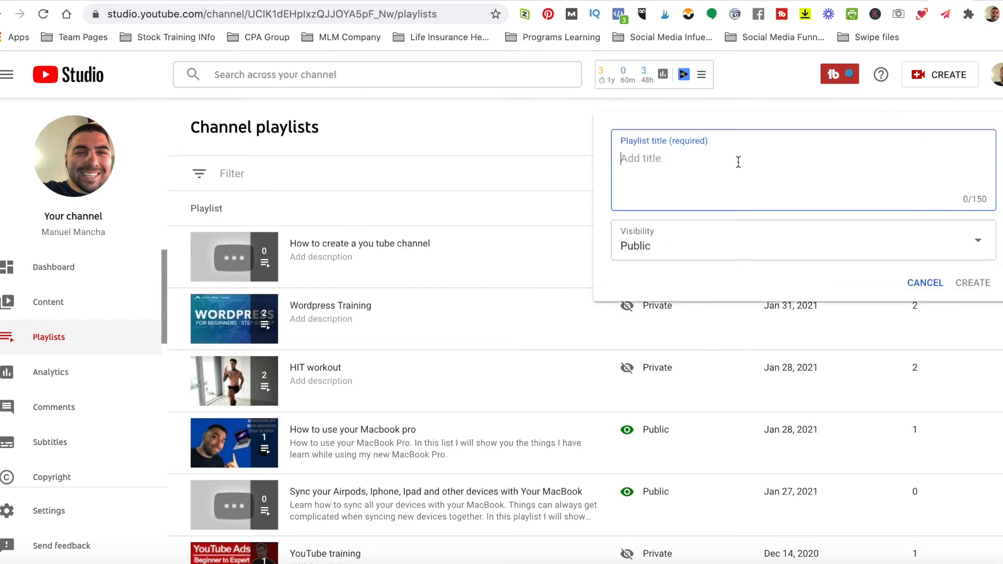
{"action": "type", "text": "How to edit "}
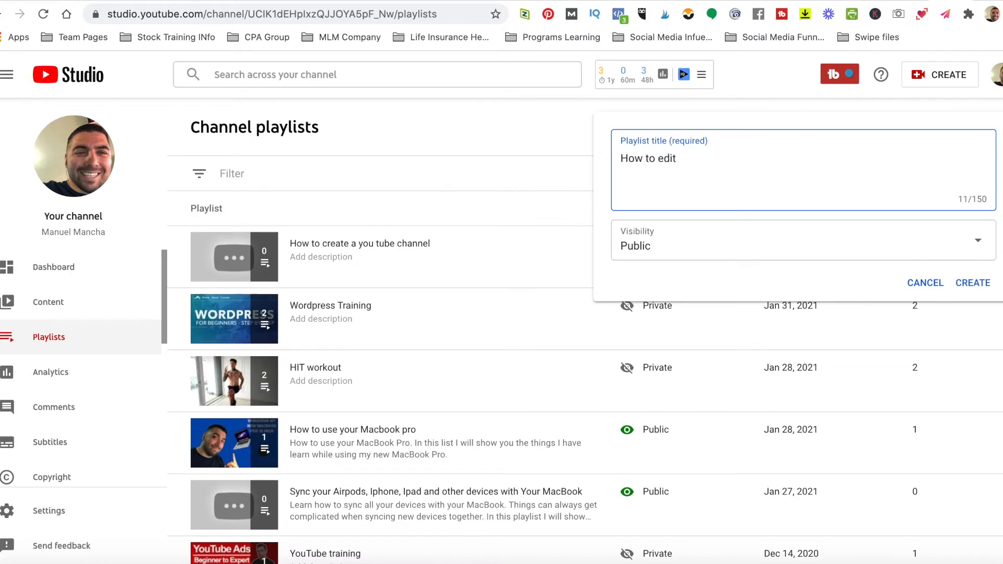
{"action": "type", "text": "Videos"}
{"action": "left_click", "coordinate": [971, 287]}
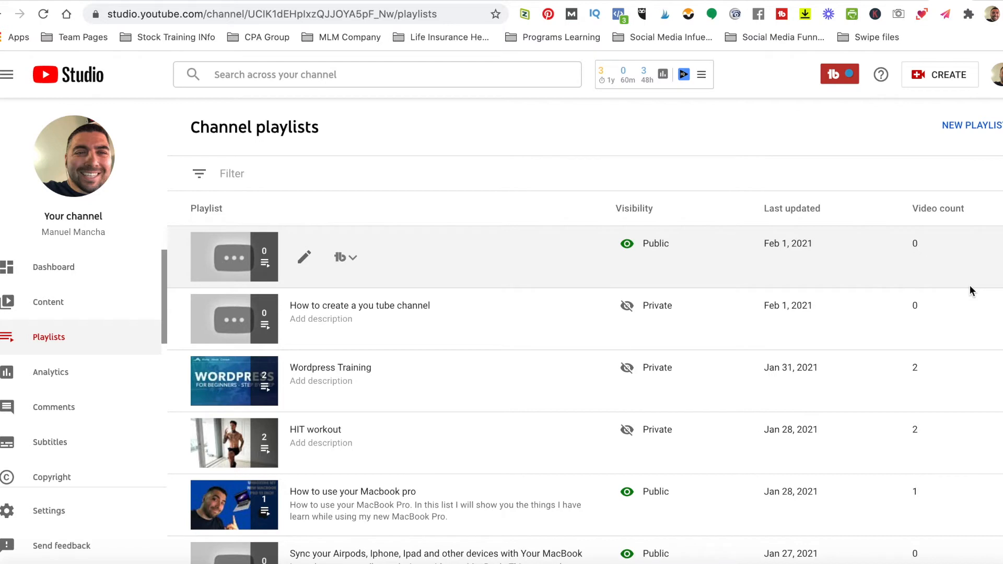
Step: Open the newest playlist for editing and check its visibility options, leaving it Public
{"action": "left_click", "coordinate": [308, 258]}
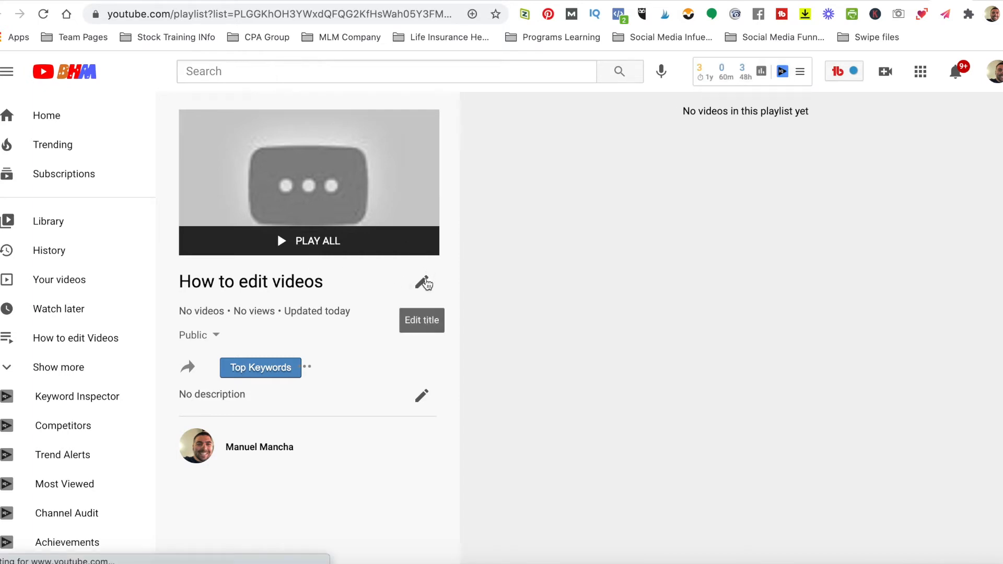
{"action": "left_click", "coordinate": [213, 336]}
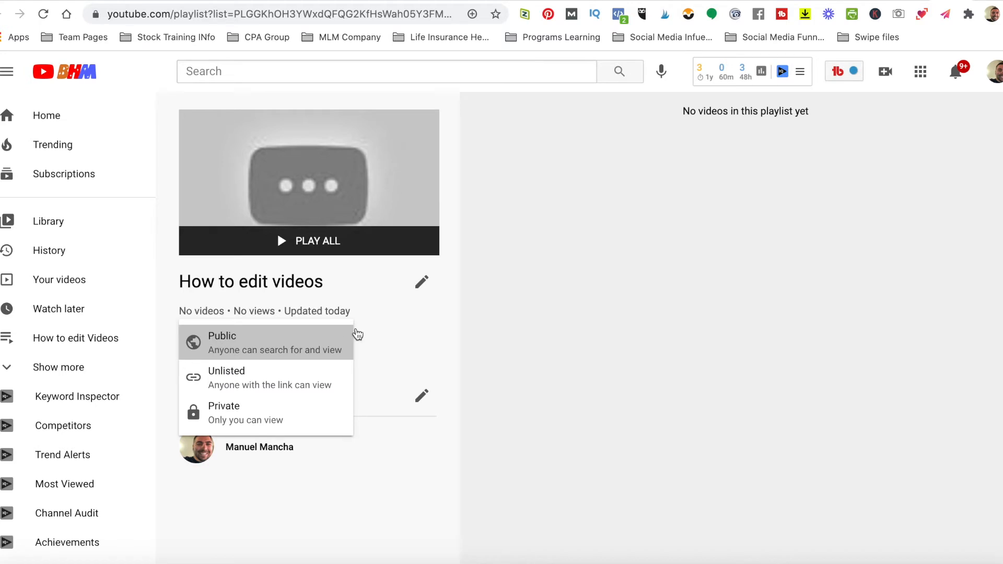
{"action": "left_click", "coordinate": [409, 332]}
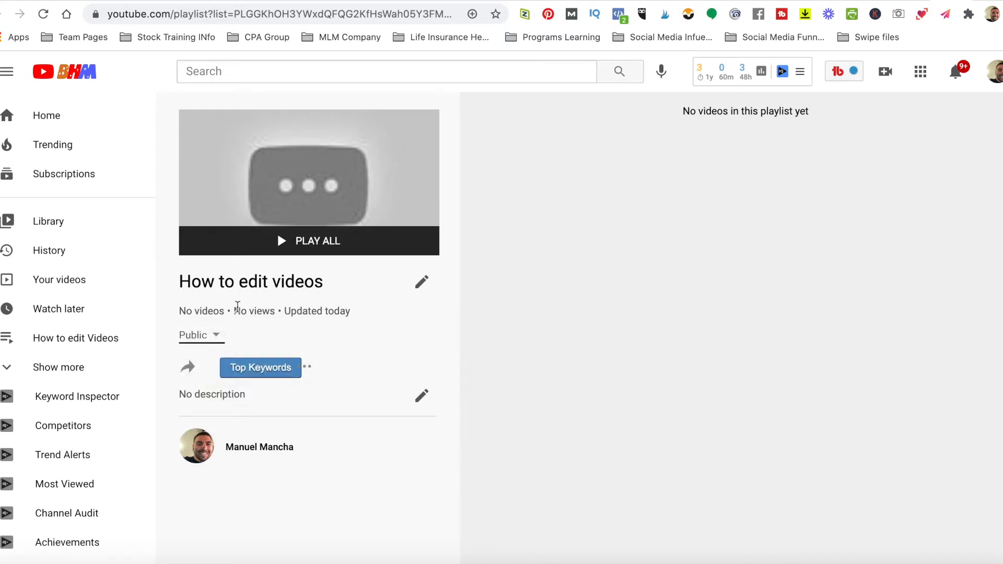
Step: Add the description "How to edit videos" to the playlist and save it
{"action": "left_click", "coordinate": [423, 397]}
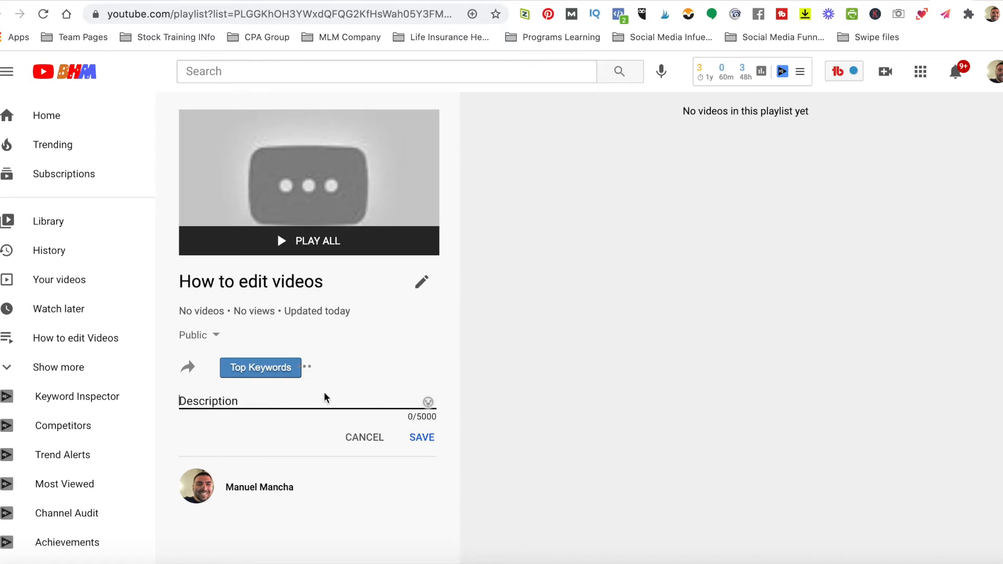
{"action": "type", "text": "How to edit videos"}
{"action": "left_click", "coordinate": [432, 441]}
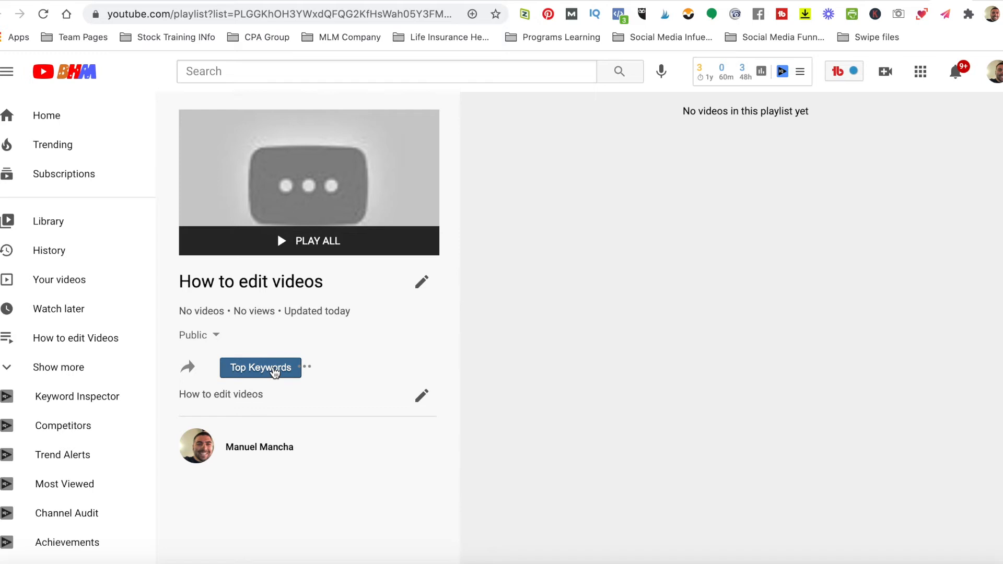
Step: Turn on "Add new videos to top of playlist" in the playlist's settings
{"action": "left_click", "coordinate": [308, 368]}
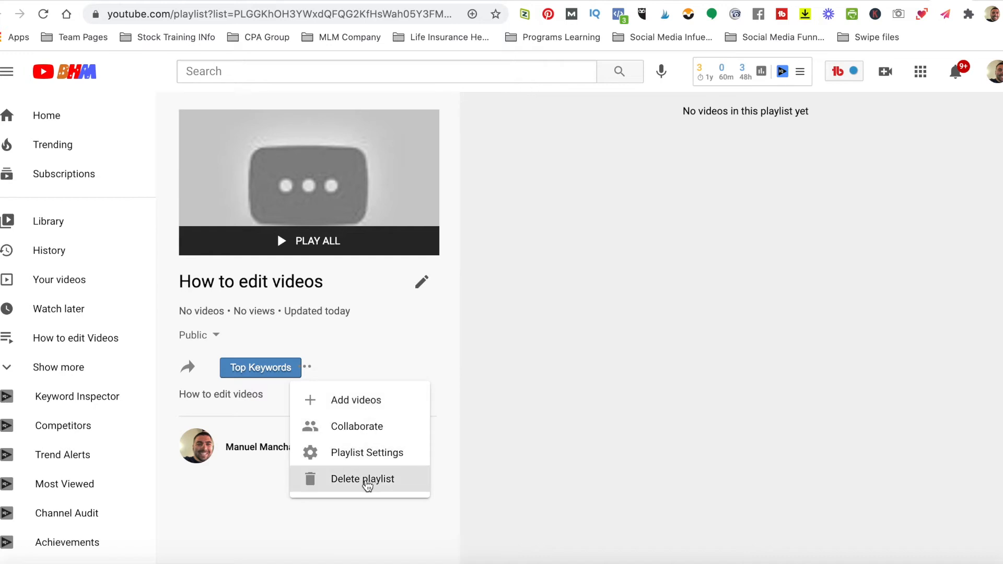
{"action": "left_click", "coordinate": [368, 452]}
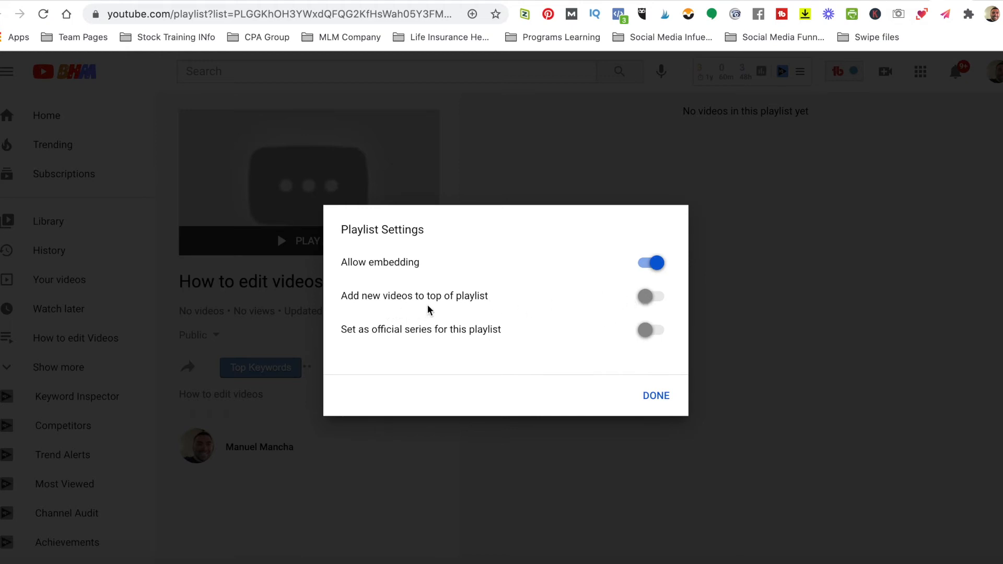
{"action": "left_click", "coordinate": [647, 299]}
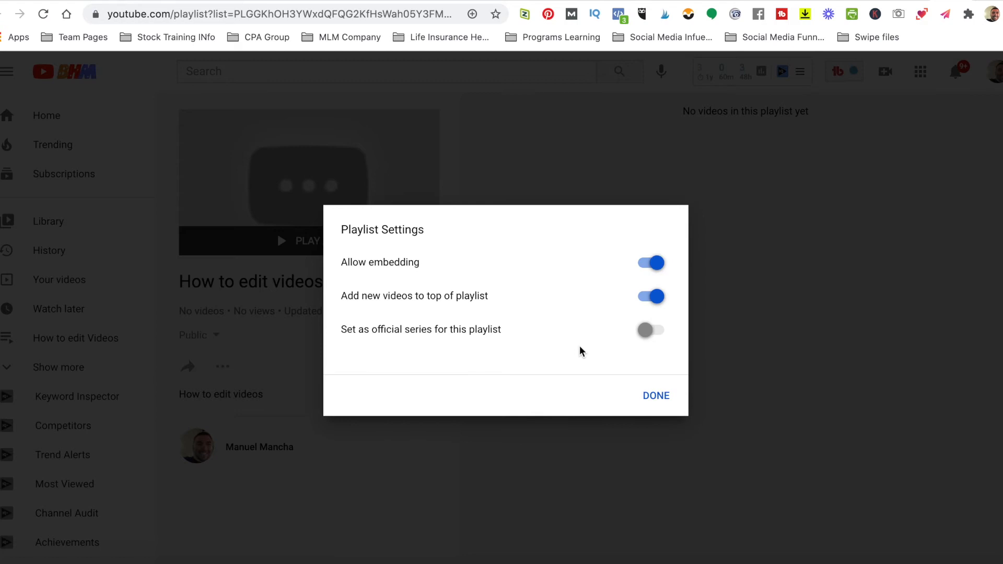
{"action": "left_click", "coordinate": [656, 396]}
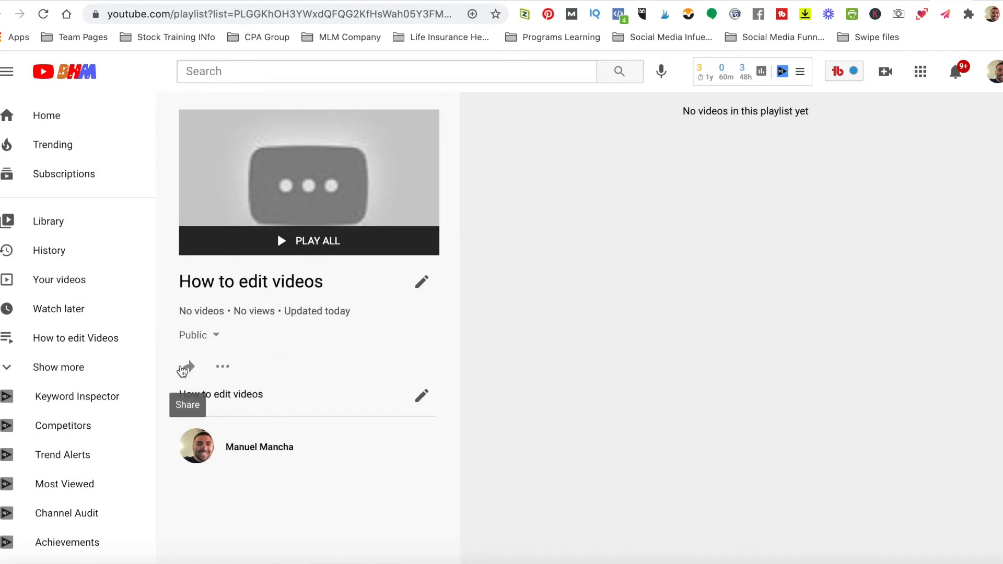
Step: View the playlist's sharing options and close them
{"action": "left_click", "coordinate": [189, 369]}
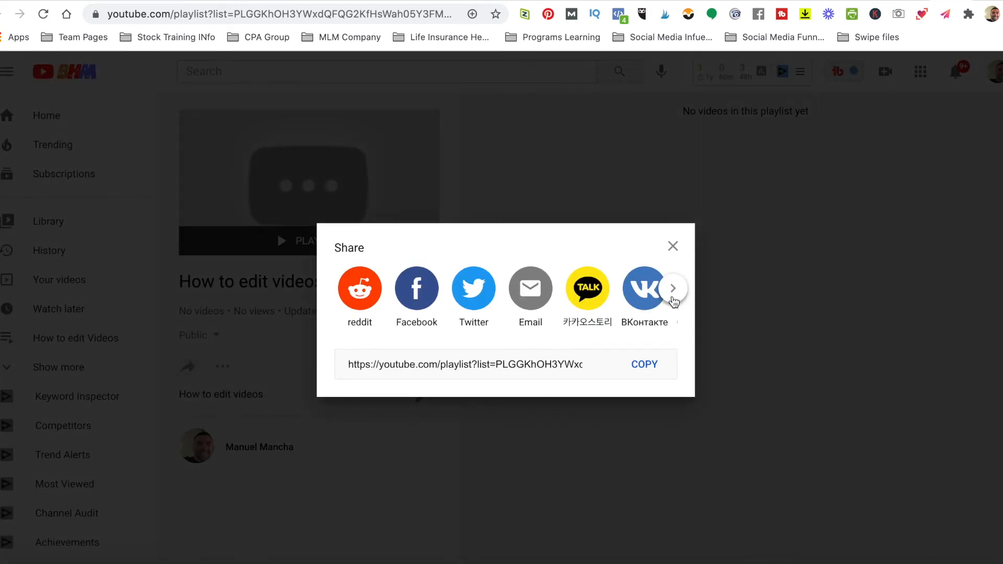
{"action": "left_click", "coordinate": [673, 246]}
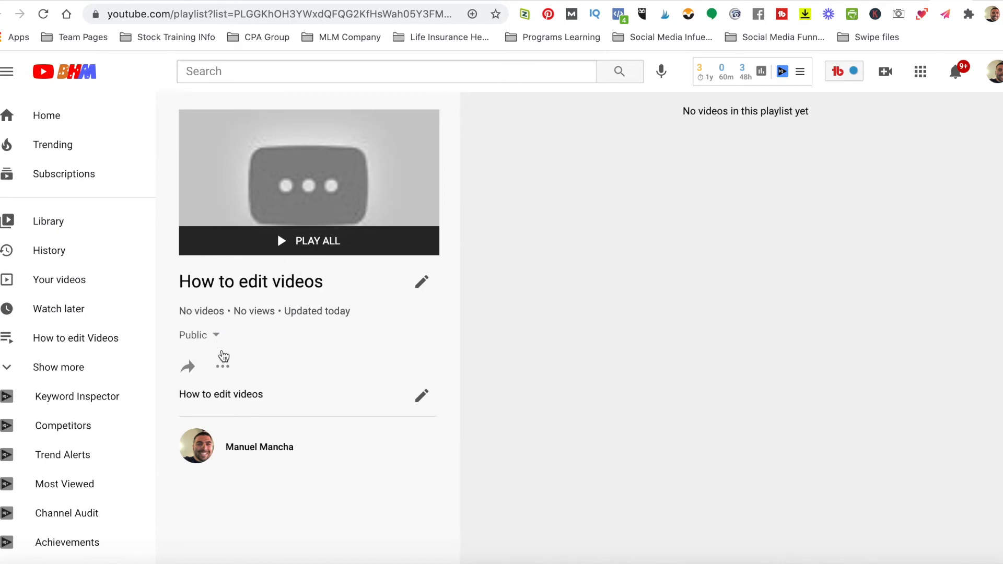
Step: Add your own videos "How to use others YouTube Videos without Copyright issues: Creative Common !" and "This Lady has 256k followers on Instagram! WOW!" to the playlist
{"action": "left_click", "coordinate": [226, 370]}
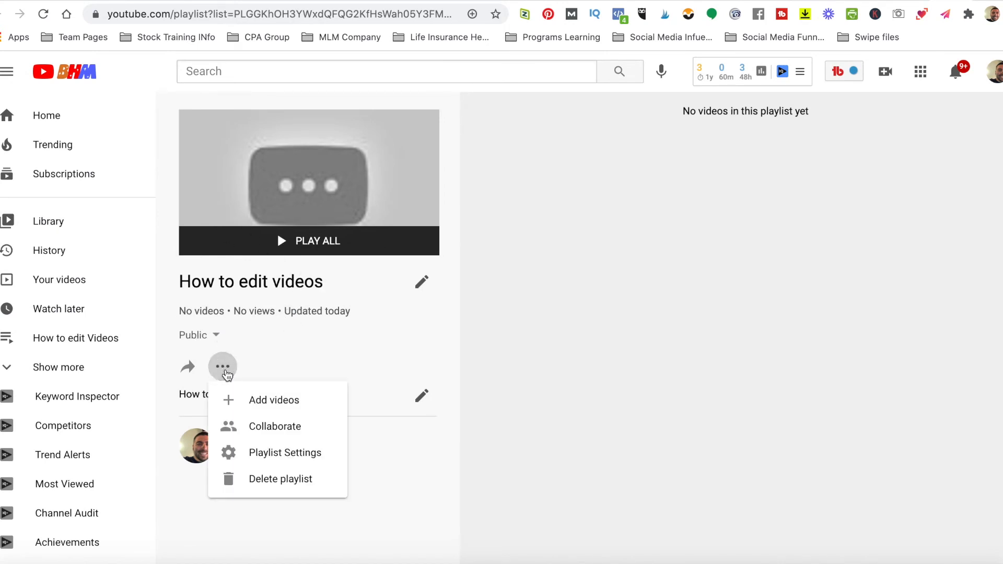
{"action": "left_click", "coordinate": [264, 411]}
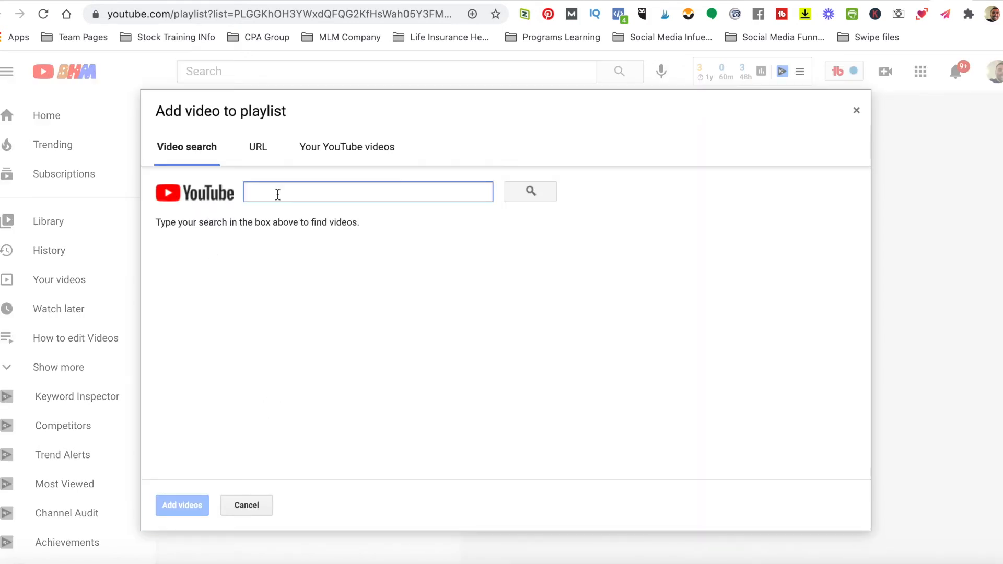
{"action": "left_click", "coordinate": [331, 149]}
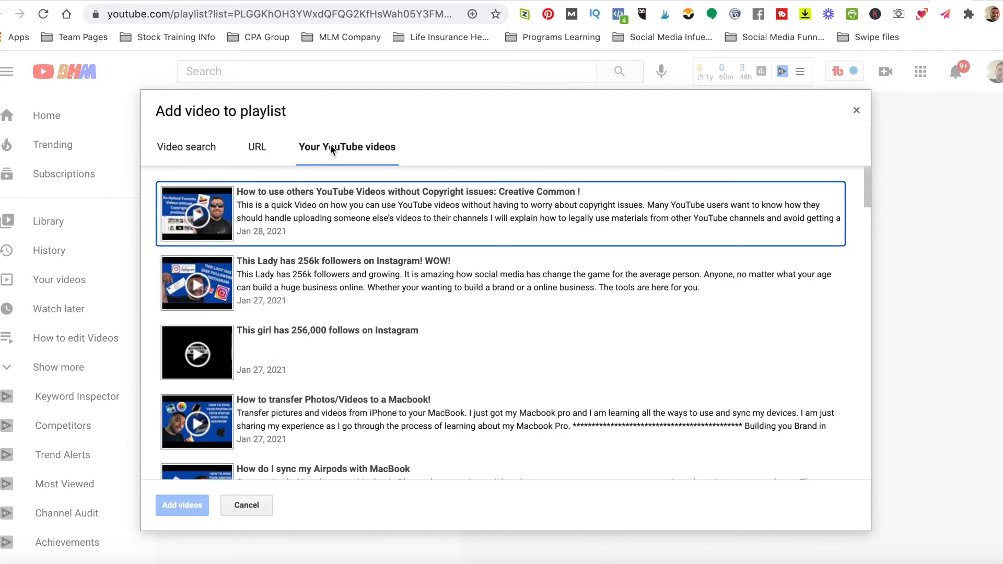
{"action": "scroll", "coordinate": [391, 342], "scroll_direction": "down", "scroll_amount": 14}
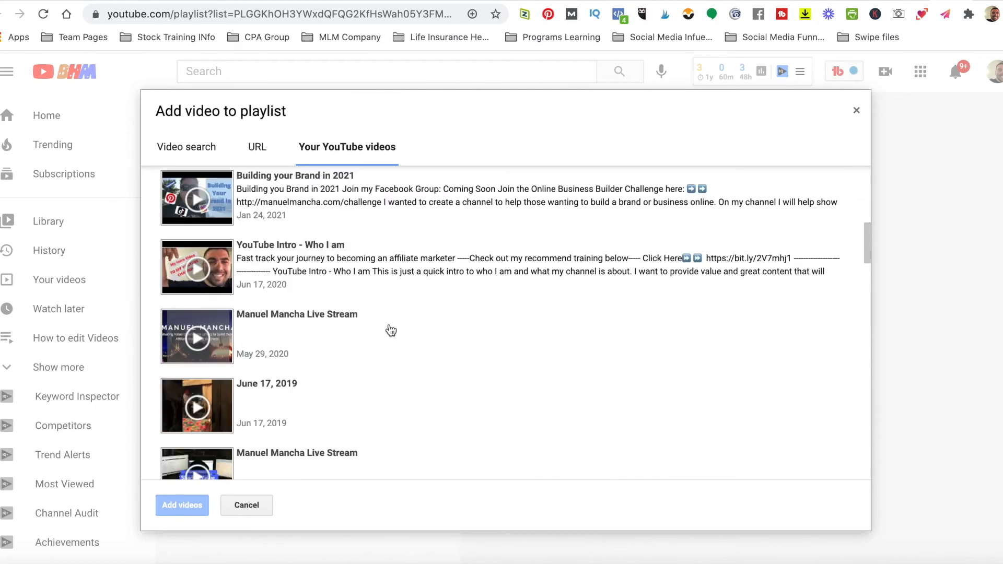
{"action": "scroll", "coordinate": [391, 331], "scroll_direction": "up", "scroll_amount": 14}
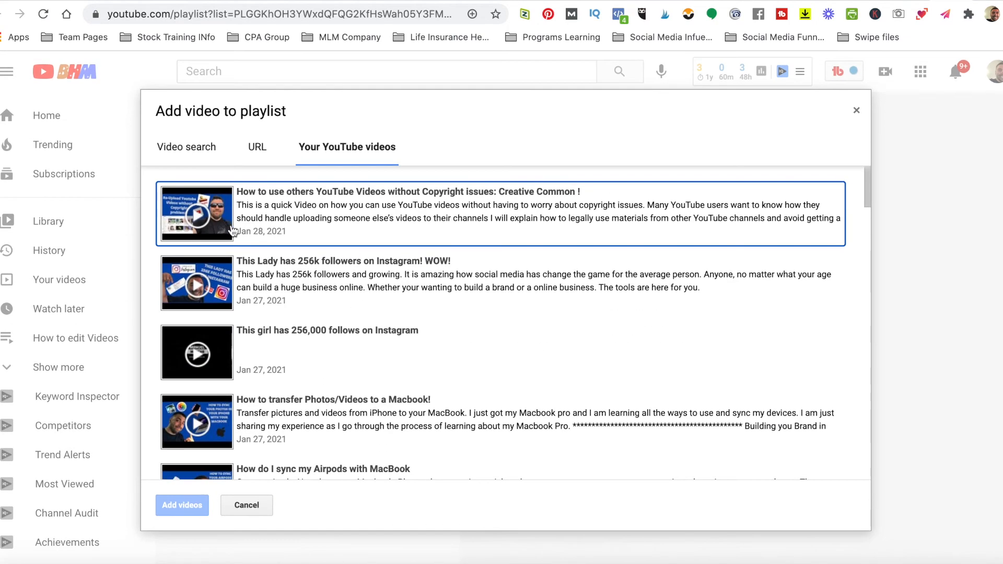
{"action": "left_click", "coordinate": [249, 226]}
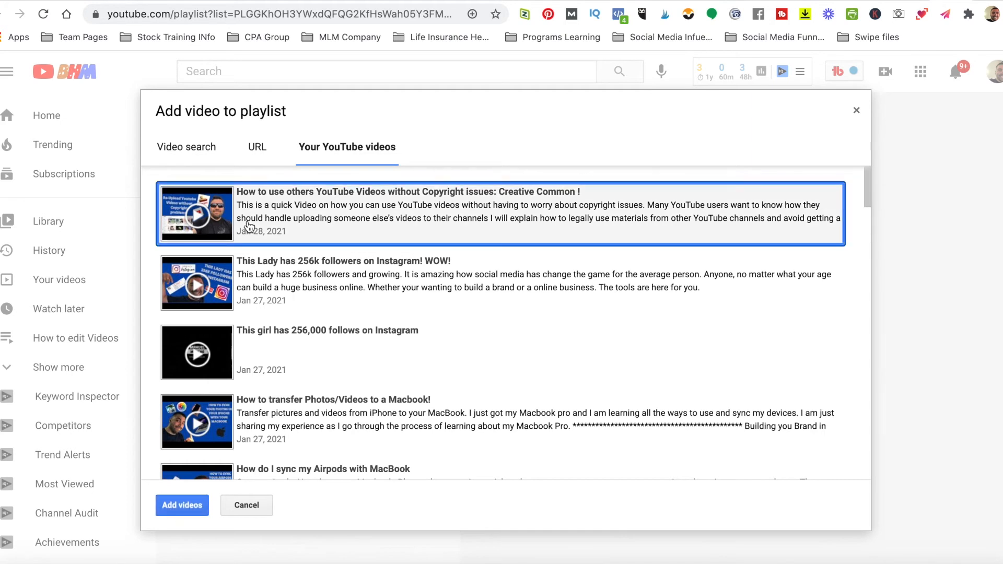
{"action": "left_click", "coordinate": [255, 298]}
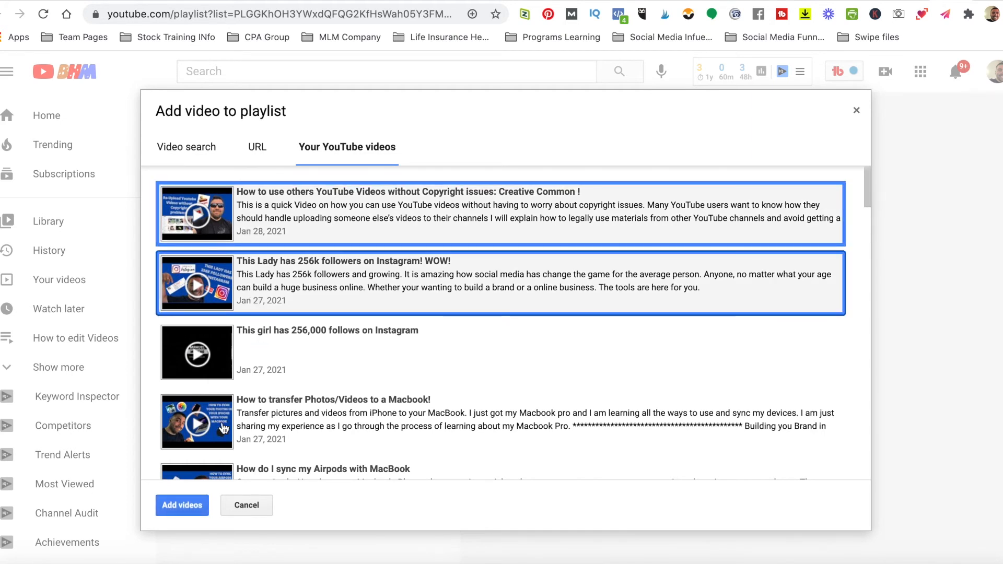
{"action": "left_click", "coordinate": [181, 505]}
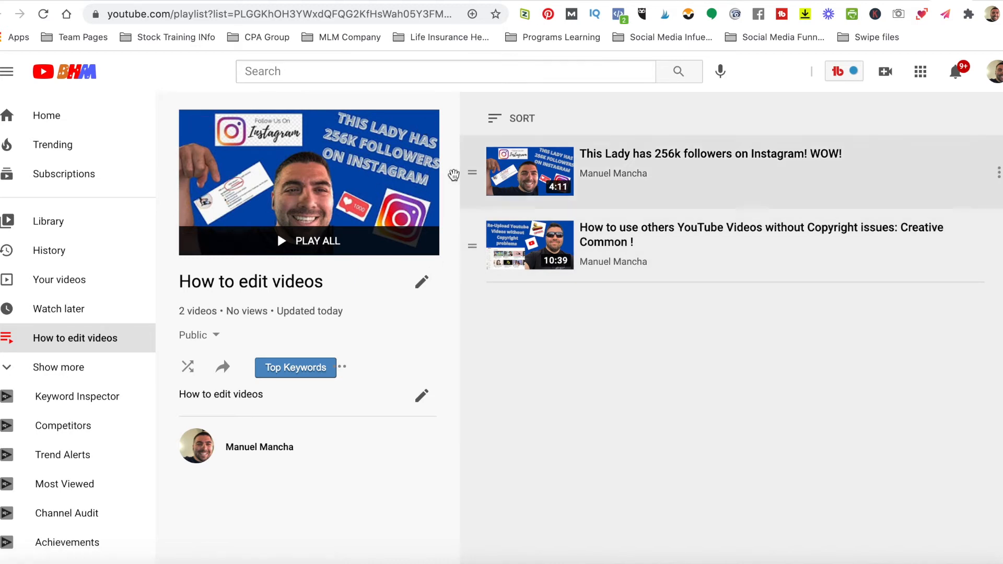
Step: Swap the order of the playlist's two videos and swap them back, and view the sorting options without choosing one
{"action": "left_click_drag", "start_coordinate": [473, 167], "coordinate": [469, 239]}
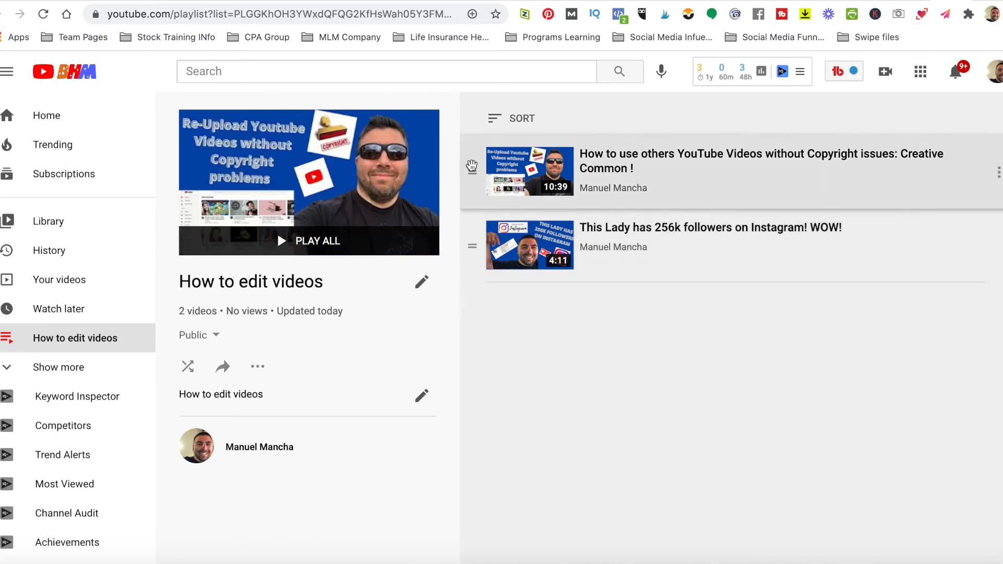
{"action": "left_click_drag", "start_coordinate": [472, 167], "coordinate": [477, 236]}
{"action": "left_click", "coordinate": [495, 121]}
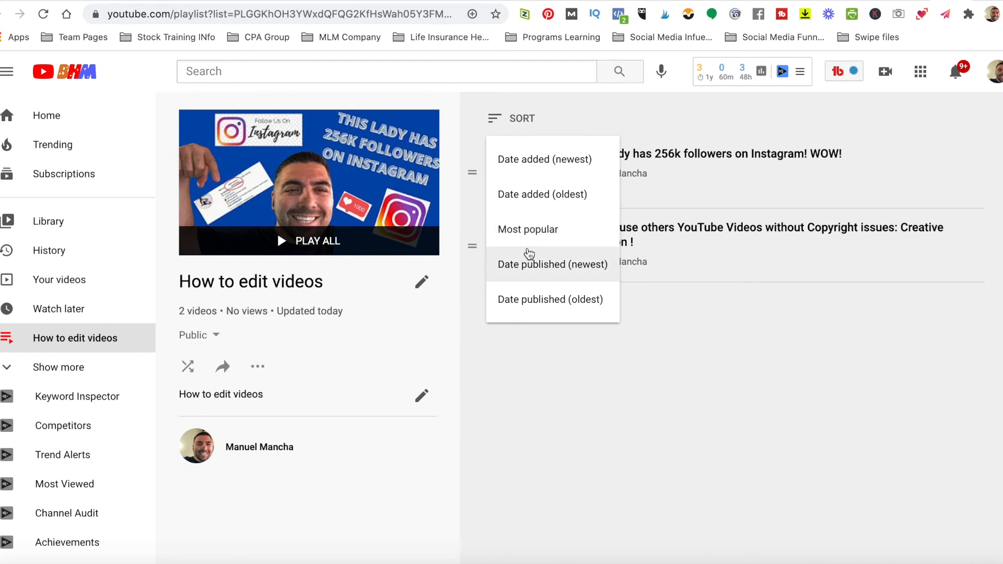
{"action": "left_click", "coordinate": [540, 371]}
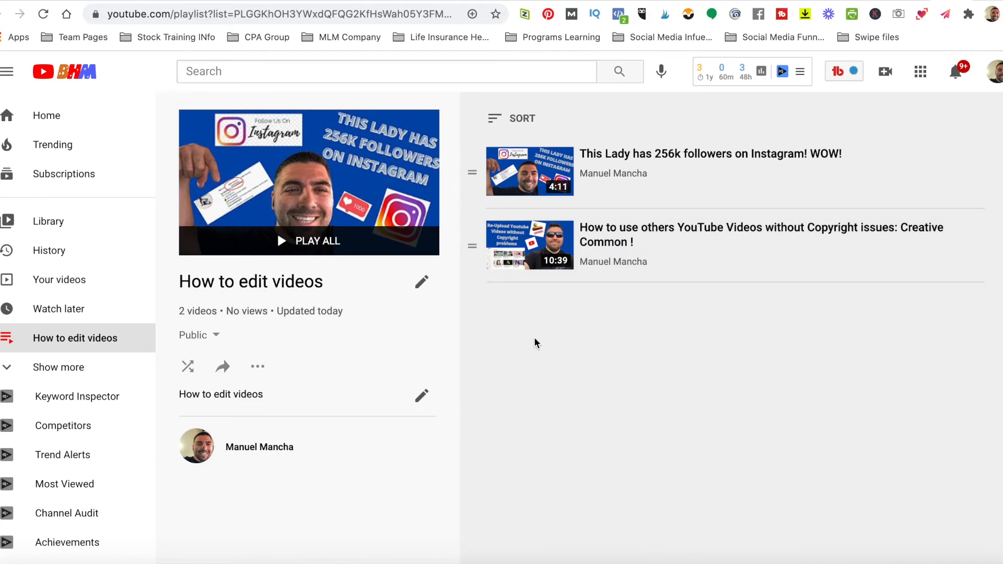
Step: Search YouTube for "how to edit videos"
{"action": "left_click", "coordinate": [239, 72]}
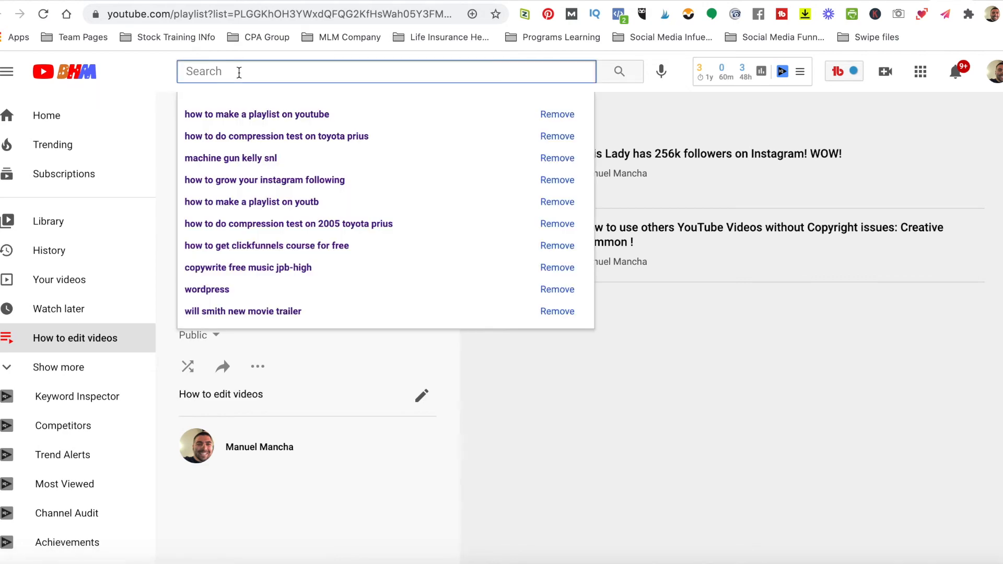
{"action": "type", "text": "how to edit"}
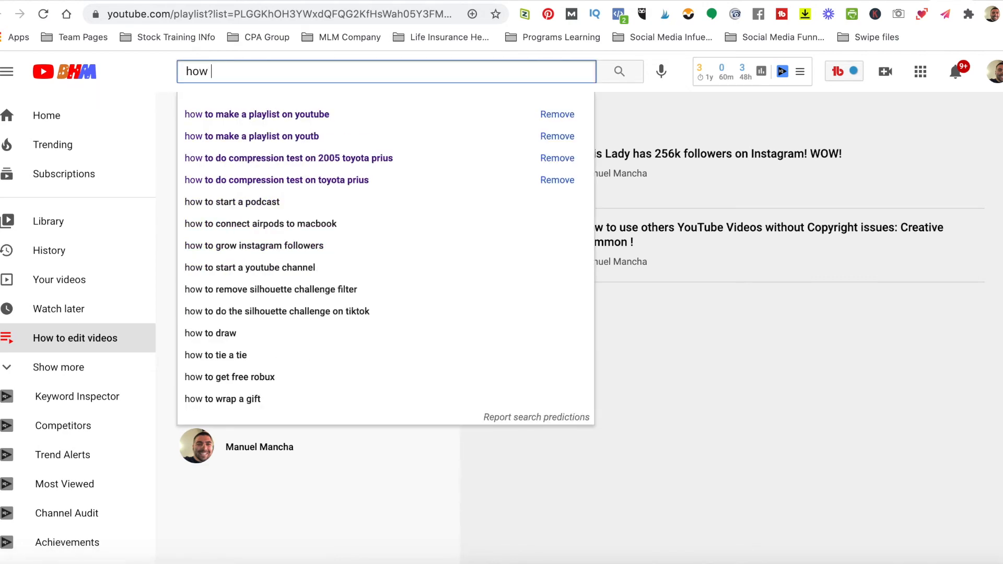
{"action": "type", "text": " videos"}
{"action": "key", "text": "Return"}
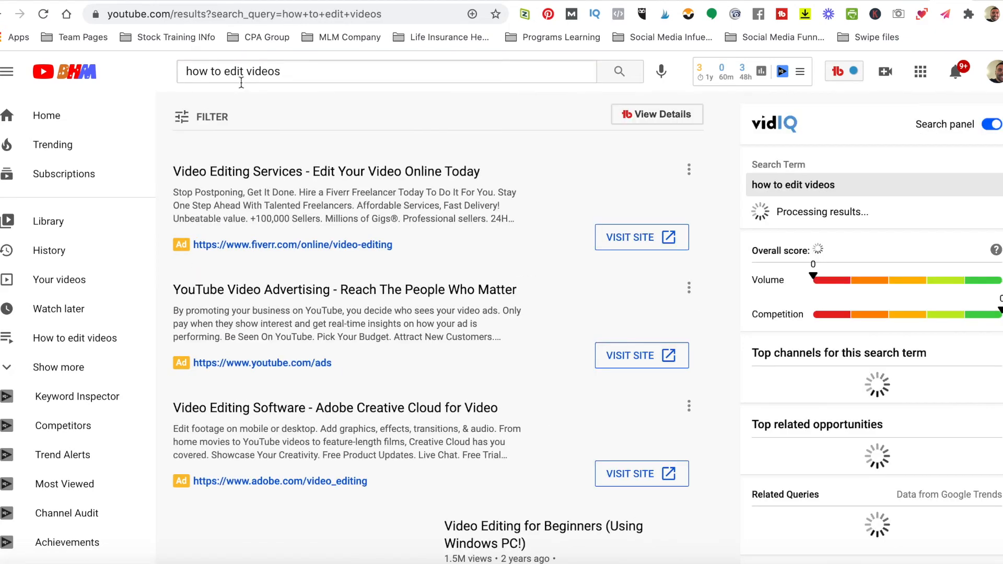
Step: Look through the search results and related suggestions for video editing tutorials that suit the playlist
{"action": "scroll", "coordinate": [299, 252], "scroll_direction": "down", "scroll_amount": 4}
{"action": "scroll", "coordinate": [297, 244], "scroll_direction": "down", "scroll_amount": 3}
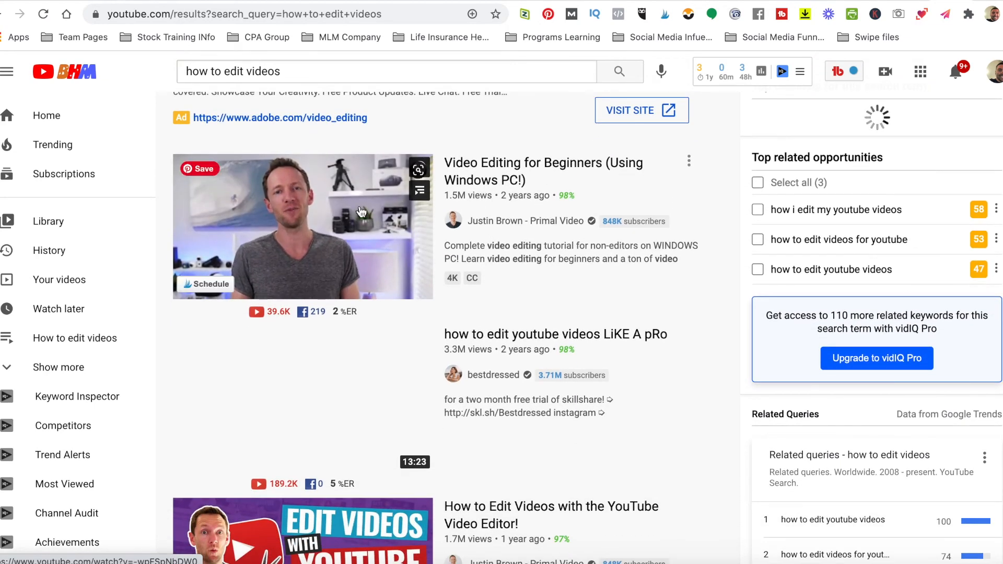
{"action": "scroll", "coordinate": [450, 298], "scroll_direction": "down", "scroll_amount": 2}
{"action": "scroll", "coordinate": [452, 302], "scroll_direction": "down", "scroll_amount": 5}
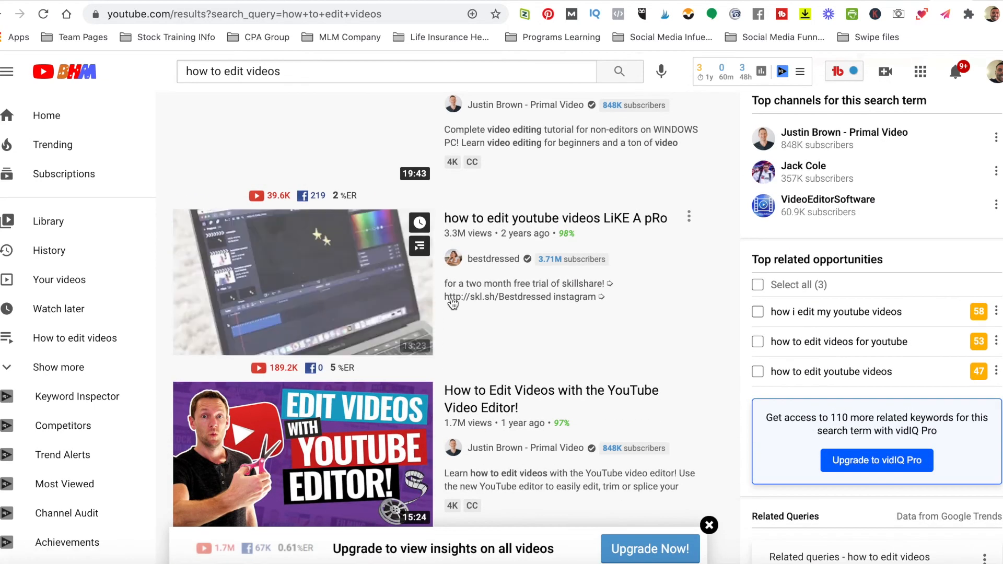
{"action": "scroll", "coordinate": [453, 303], "scroll_direction": "up", "scroll_amount": 4}
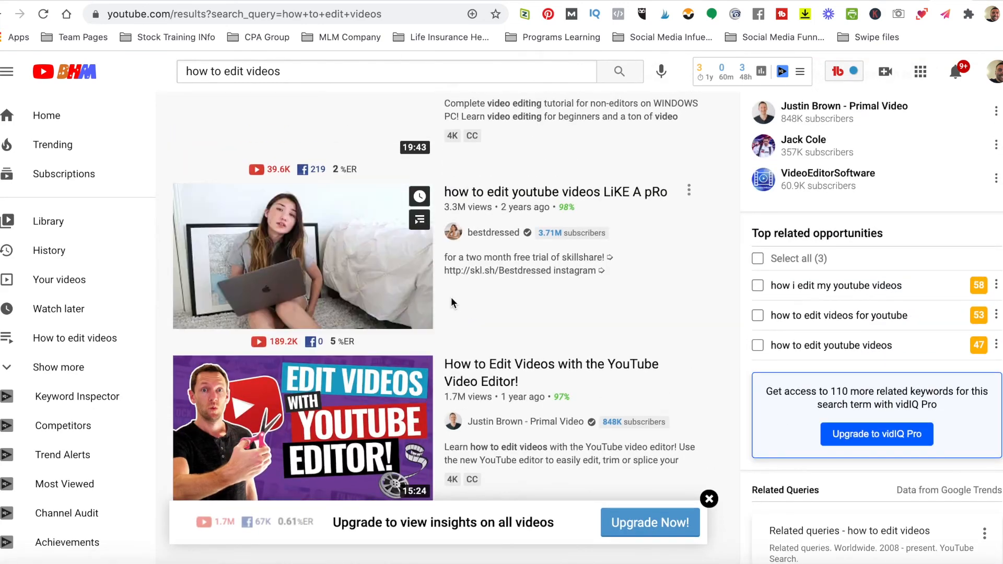
{"action": "scroll", "coordinate": [453, 303], "scroll_direction": "down", "scroll_amount": 9}
{"action": "scroll", "coordinate": [452, 302], "scroll_direction": "down", "scroll_amount": 5}
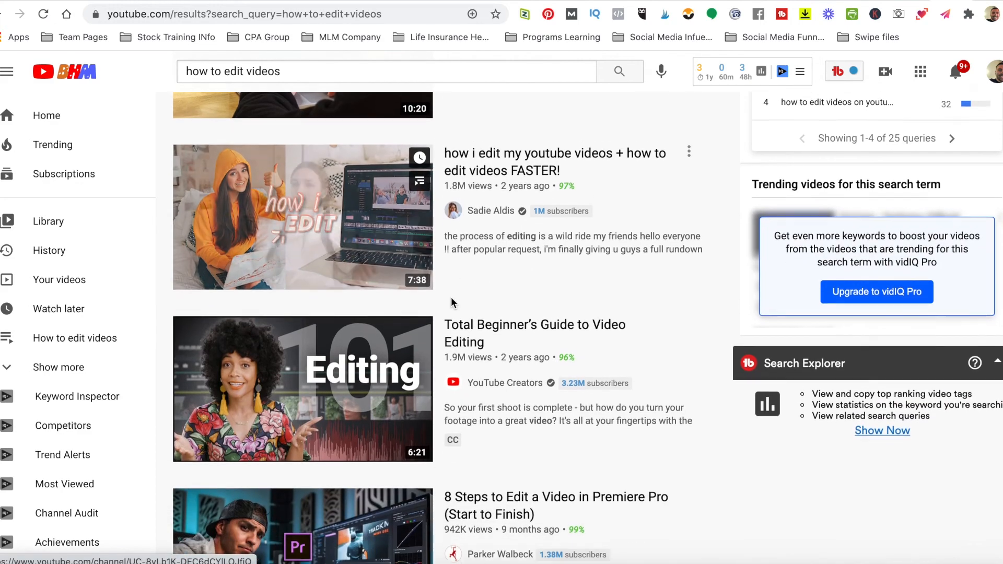
{"action": "scroll", "coordinate": [452, 304], "scroll_direction": "down", "scroll_amount": 5}
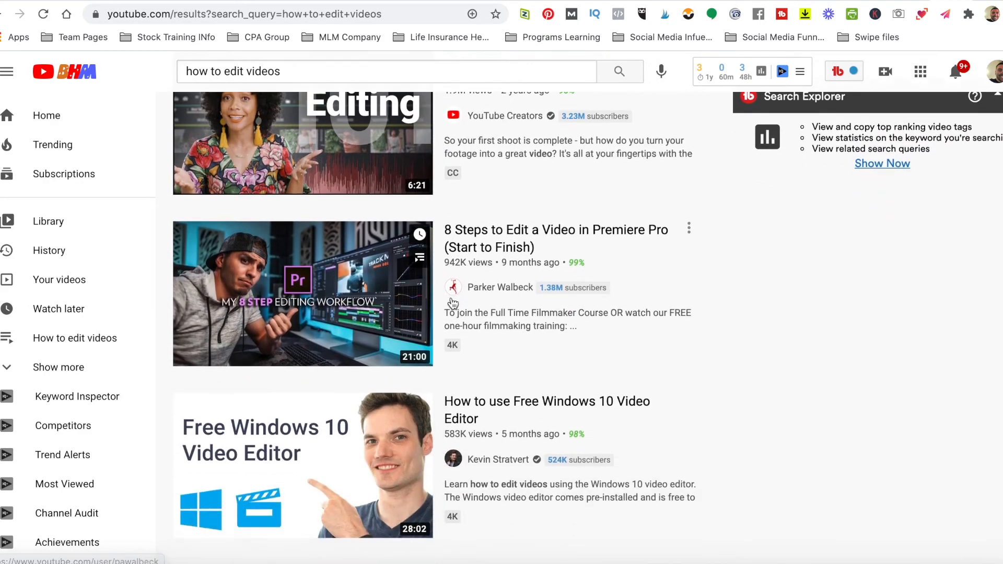
{"action": "scroll", "coordinate": [453, 303], "scroll_direction": "down", "scroll_amount": 7}
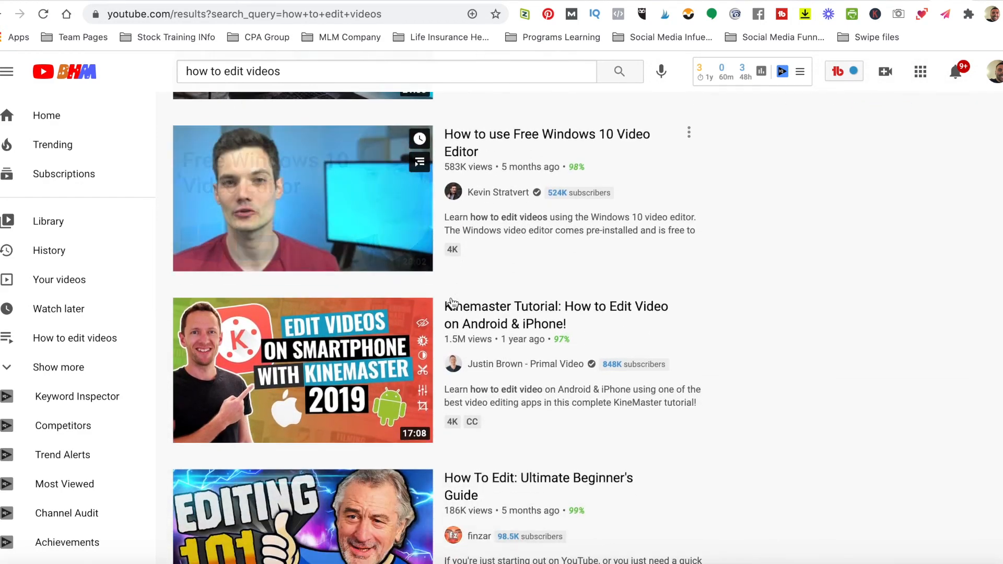
{"action": "scroll", "coordinate": [453, 302], "scroll_direction": "down", "scroll_amount": 5}
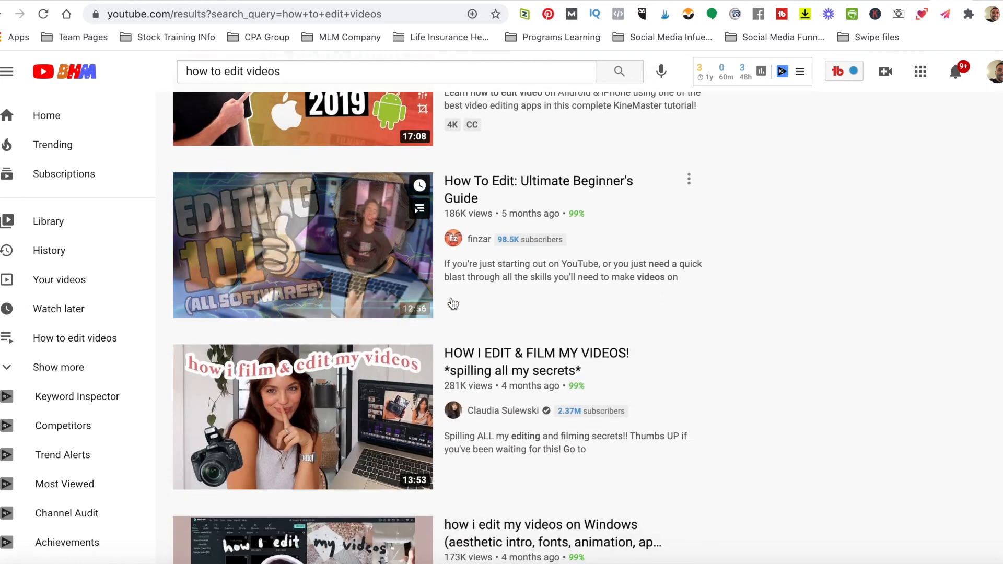
{"action": "scroll", "coordinate": [452, 302], "scroll_direction": "down", "scroll_amount": 5}
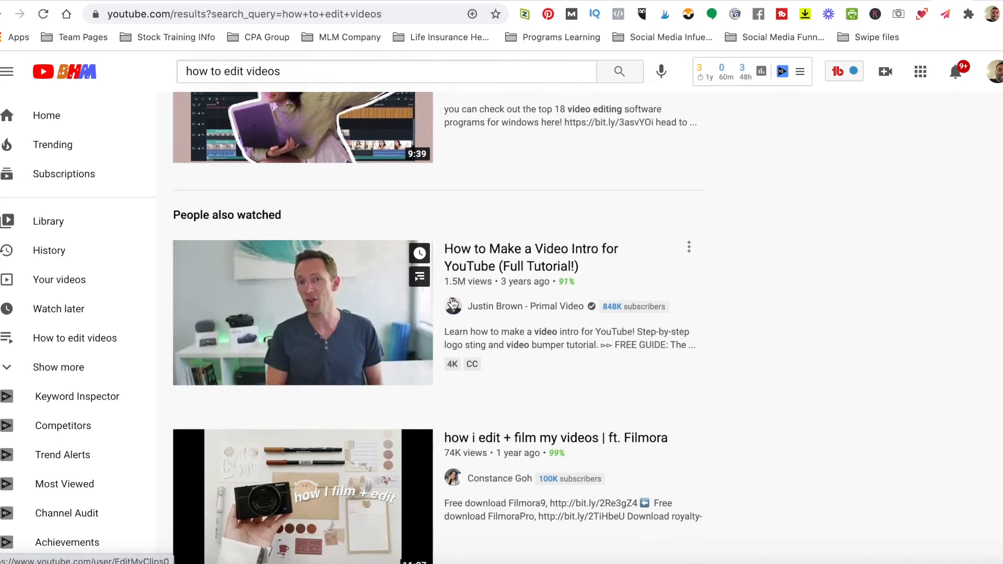
{"action": "scroll", "coordinate": [543, 343], "scroll_direction": "down", "scroll_amount": 4}
{"action": "scroll", "coordinate": [545, 344], "scroll_direction": "down", "scroll_amount": 6}
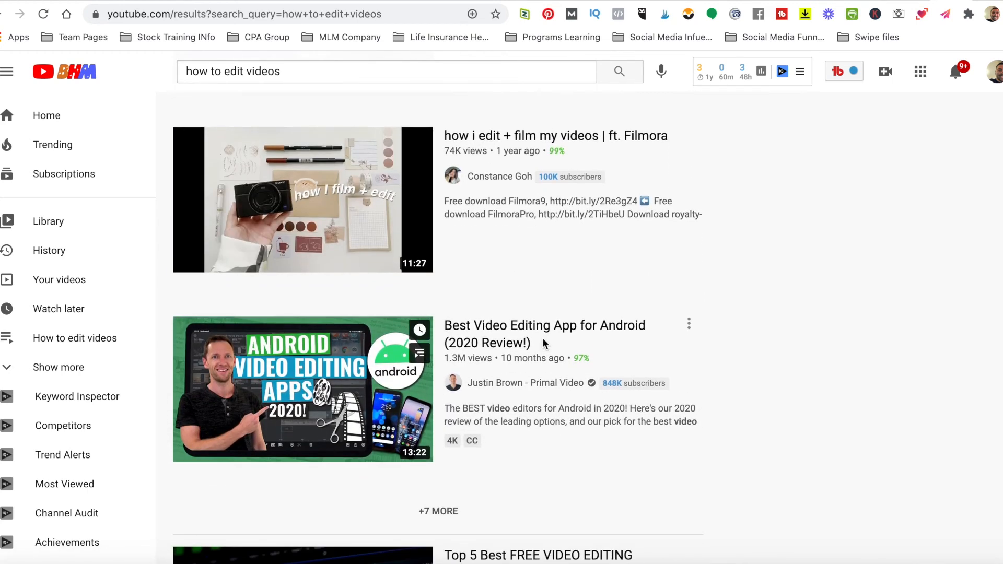
{"action": "scroll", "coordinate": [544, 343], "scroll_direction": "down", "scroll_amount": 5}
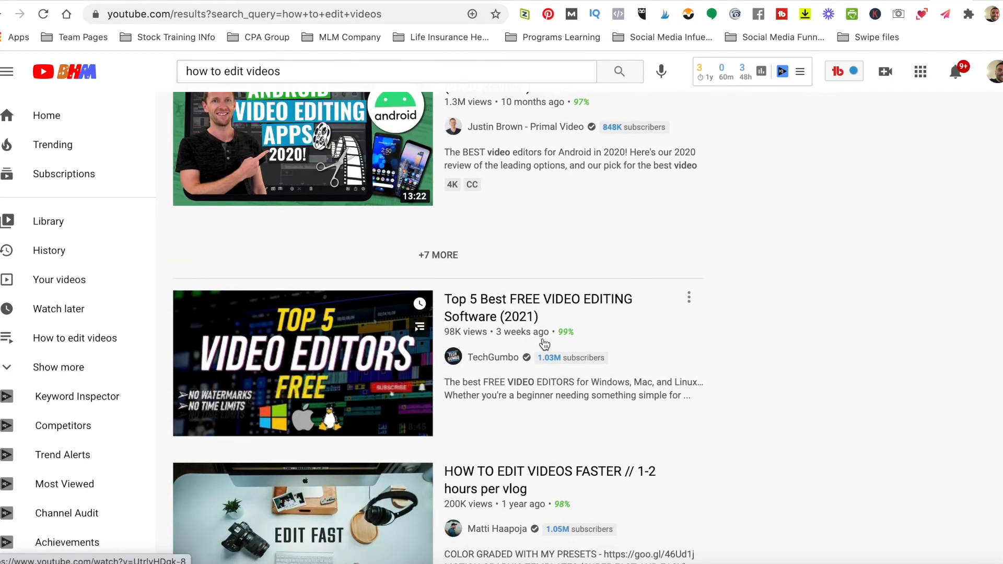
{"action": "scroll", "coordinate": [543, 343], "scroll_direction": "down", "scroll_amount": 6}
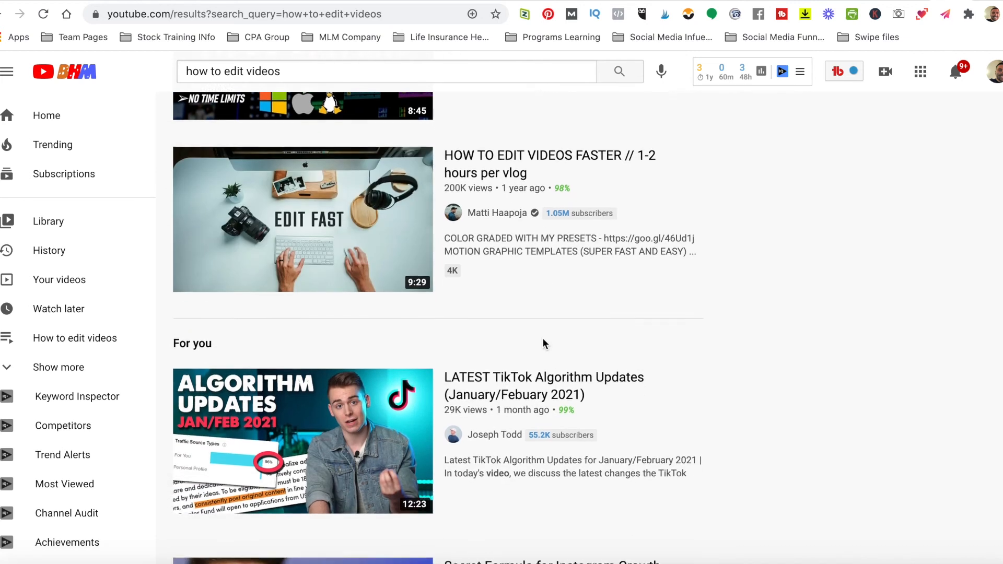
{"action": "scroll", "coordinate": [543, 345], "scroll_direction": "down", "scroll_amount": 6}
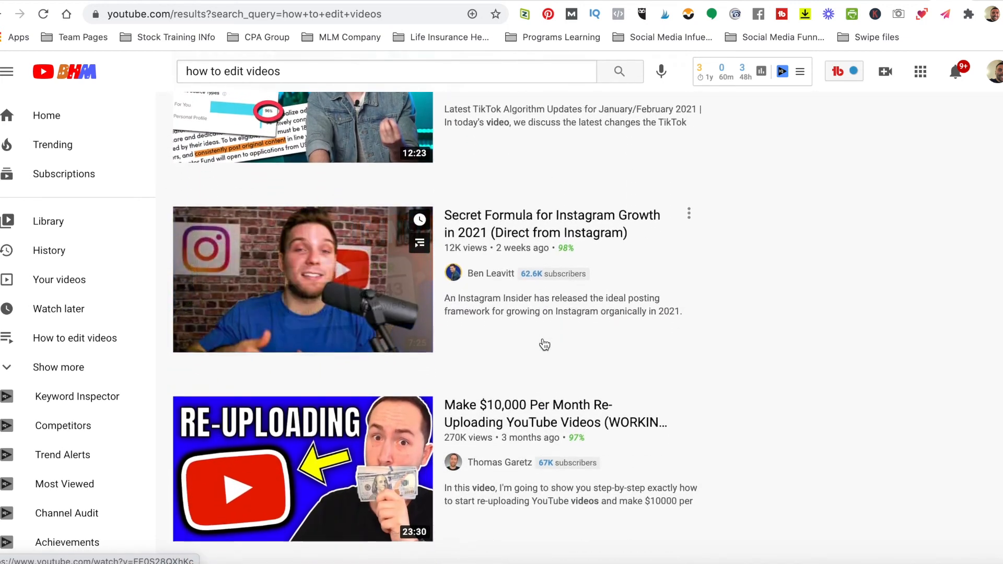
{"action": "scroll", "coordinate": [543, 344], "scroll_direction": "down", "scroll_amount": 3}
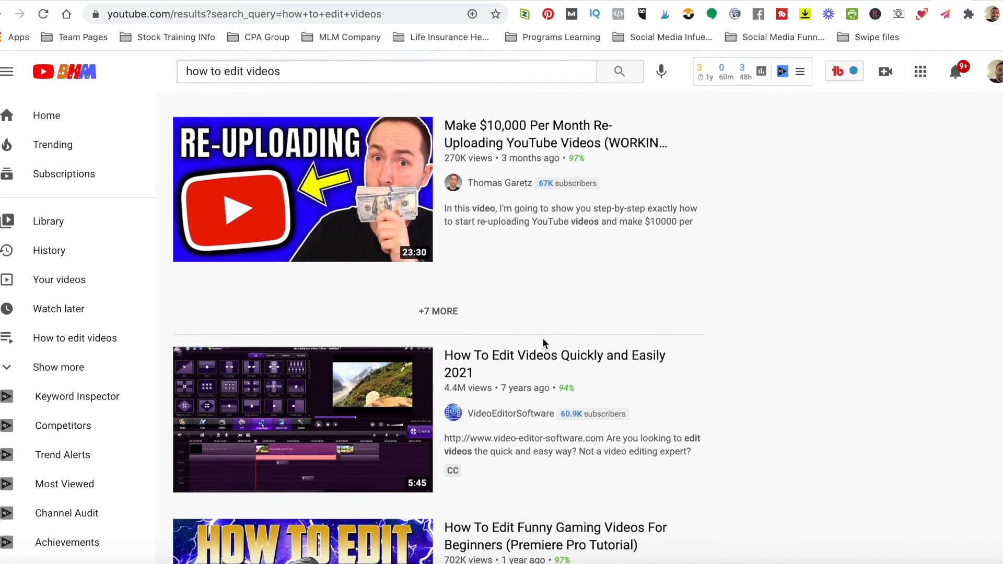
{"action": "scroll", "coordinate": [544, 344], "scroll_direction": "down", "scroll_amount": 2}
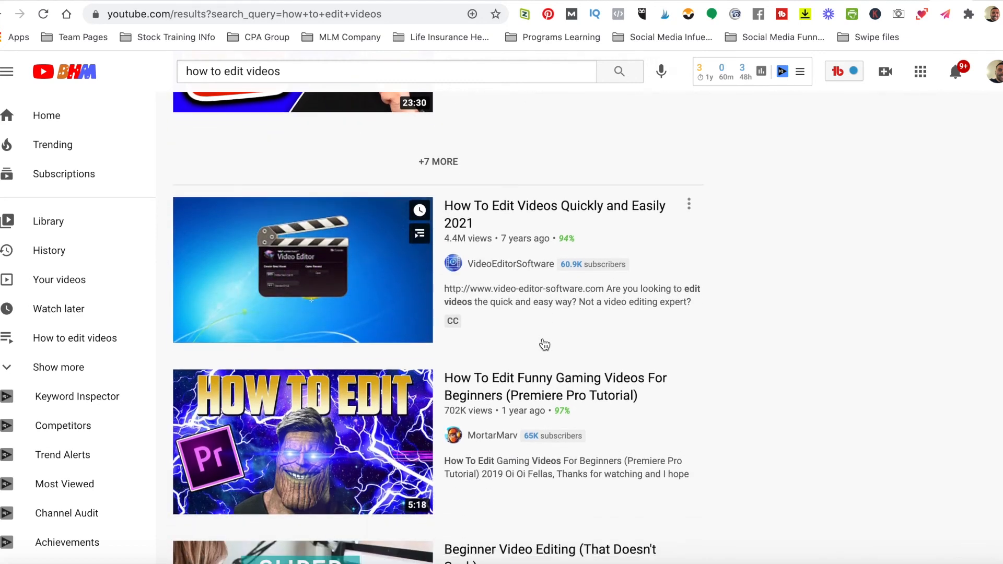
{"action": "scroll", "coordinate": [543, 343], "scroll_direction": "down", "scroll_amount": 1}
{"action": "scroll", "coordinate": [543, 344], "scroll_direction": "down", "scroll_amount": 4}
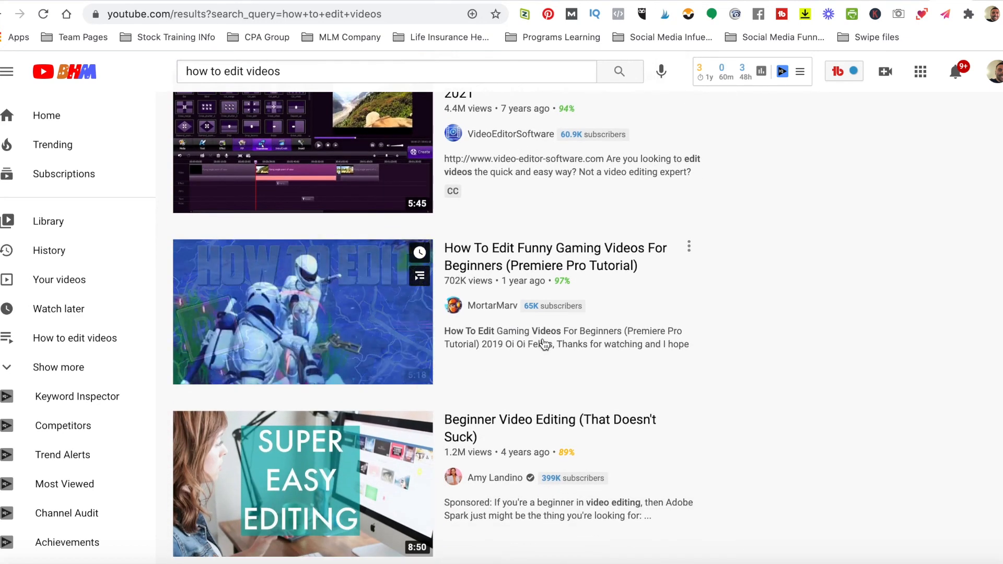
{"action": "scroll", "coordinate": [544, 343], "scroll_direction": "down", "scroll_amount": 4}
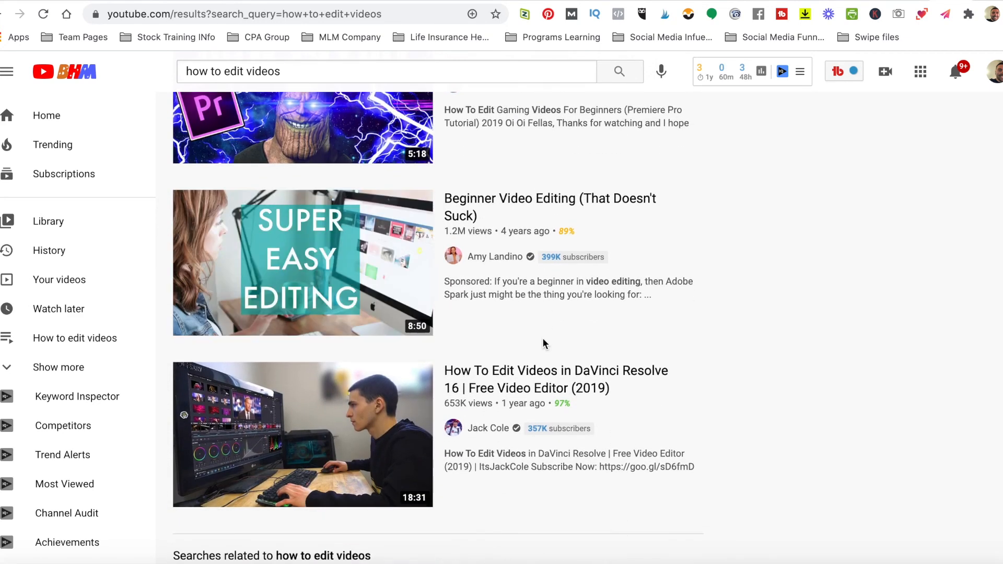
{"action": "scroll", "coordinate": [543, 344], "scroll_direction": "down", "scroll_amount": 4}
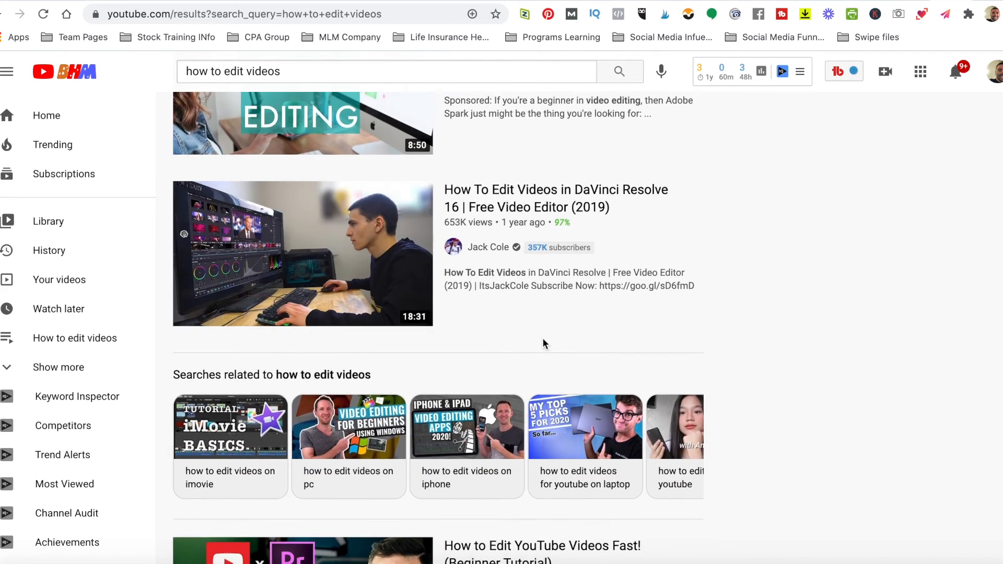
{"action": "scroll", "coordinate": [543, 342], "scroll_direction": "down", "scroll_amount": 3}
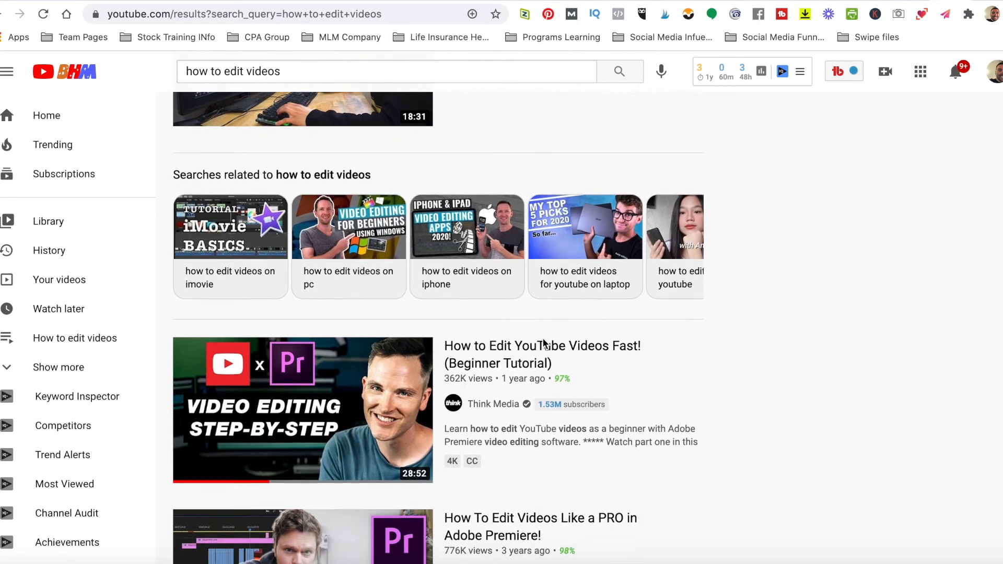
{"action": "scroll", "coordinate": [543, 343], "scroll_direction": "down", "scroll_amount": 1}
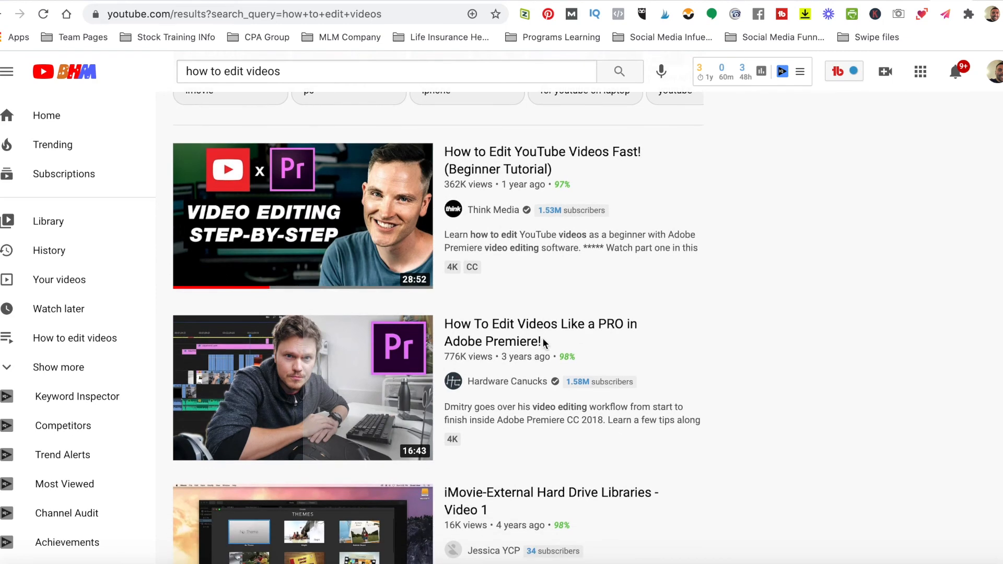
{"action": "scroll", "coordinate": [543, 341], "scroll_direction": "up", "scroll_amount": 2}
{"action": "mouse_move", "coordinate": [446, 261]}
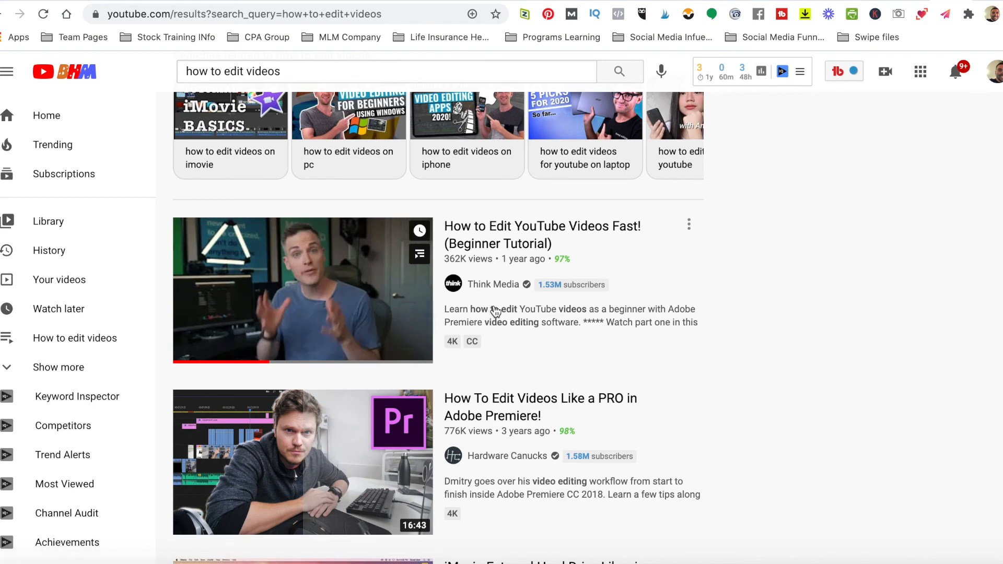
{"action": "scroll", "coordinate": [495, 312], "scroll_direction": "up", "scroll_amount": 1}
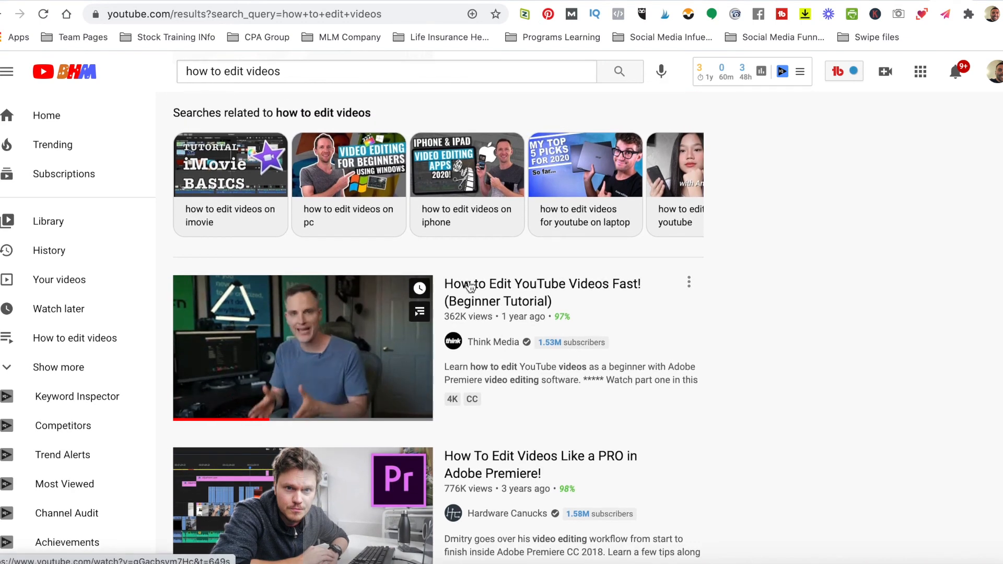
Step: Examine more of the "how to edit videos" results, including the "People also watched" suggestions and iMovie tutorials, for other creators' editing videos
{"action": "scroll", "coordinate": [460, 283], "scroll_direction": "up", "scroll_amount": 1}
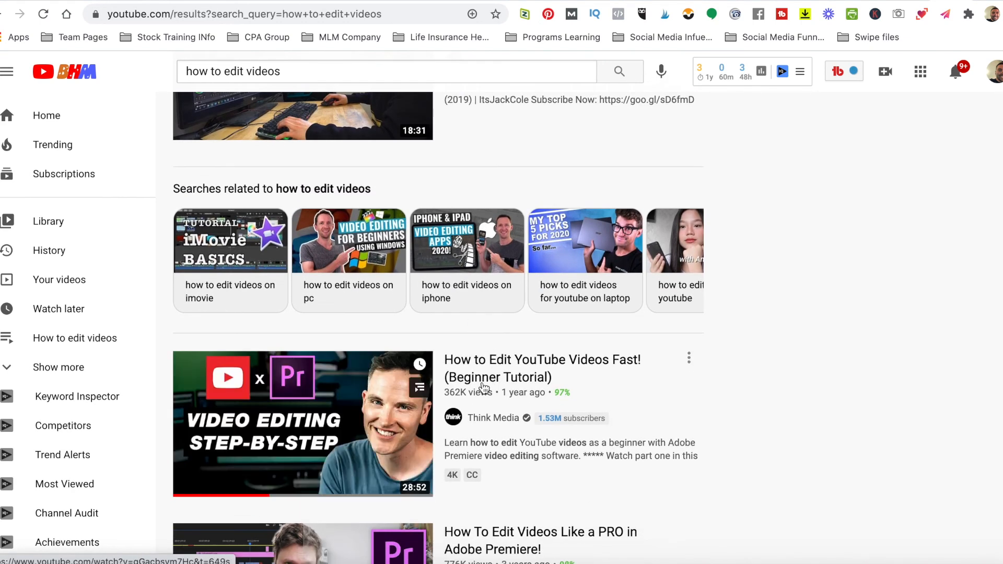
{"action": "scroll", "coordinate": [472, 365], "scroll_direction": "up", "scroll_amount": 7}
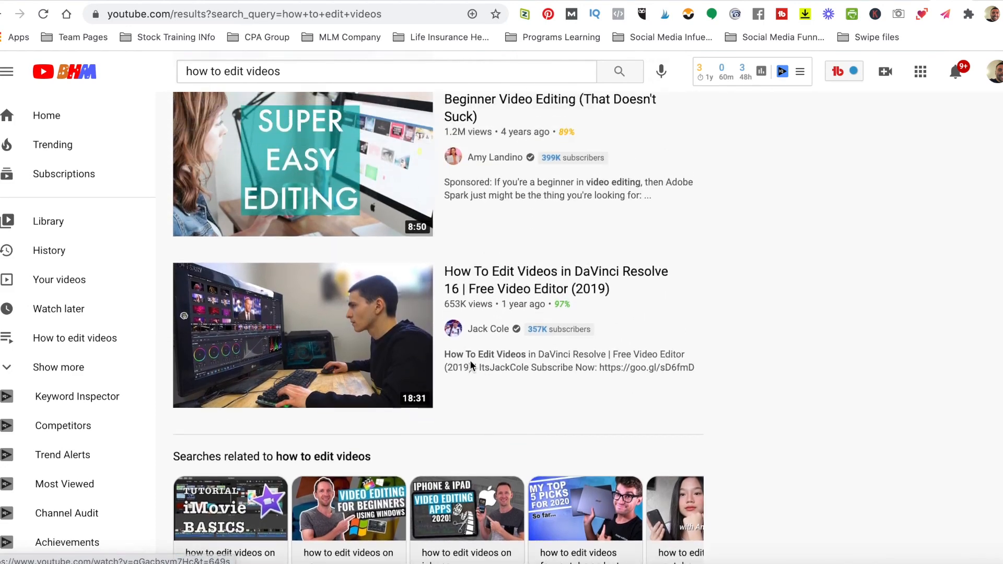
{"action": "scroll", "coordinate": [471, 366], "scroll_direction": "up", "scroll_amount": 8}
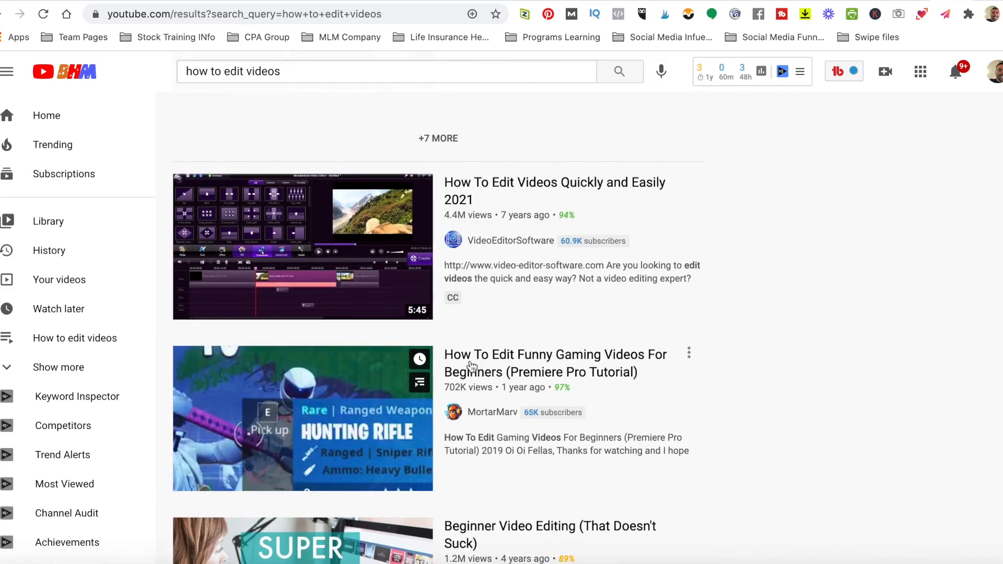
{"action": "scroll", "coordinate": [470, 366], "scroll_direction": "up", "scroll_amount": 10}
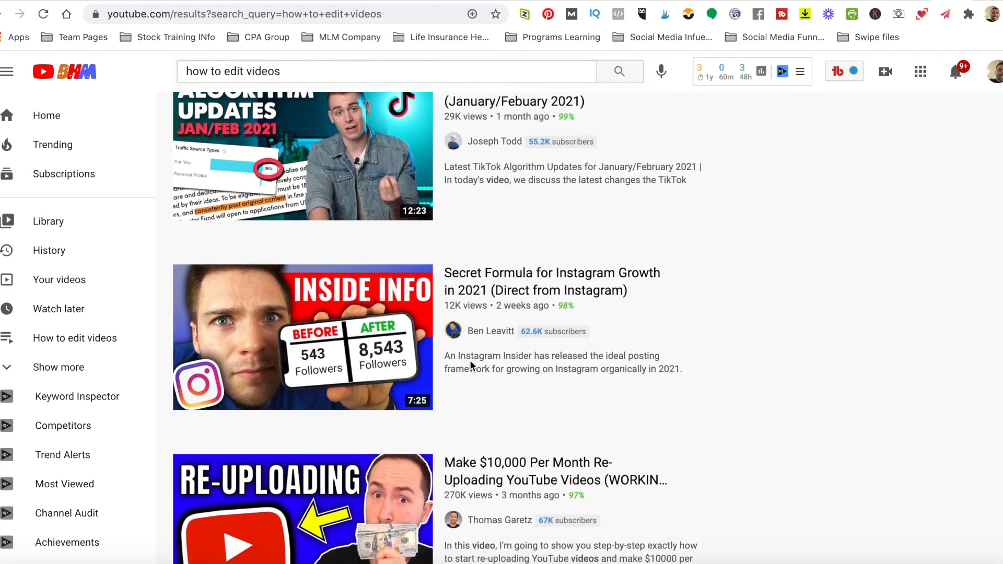
{"action": "scroll", "coordinate": [471, 367], "scroll_direction": "up", "scroll_amount": 15}
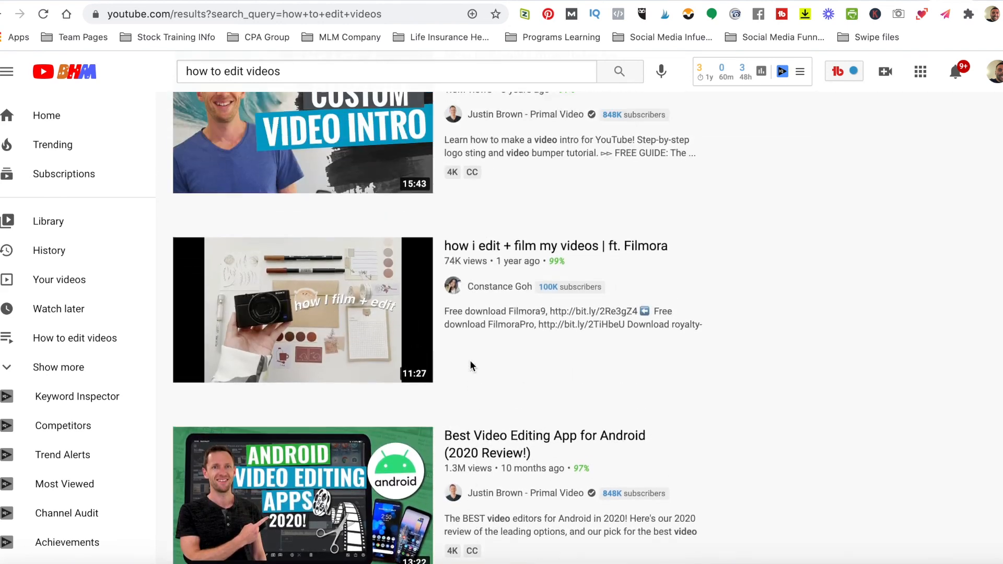
{"action": "scroll", "coordinate": [472, 367], "scroll_direction": "down", "scroll_amount": 2}
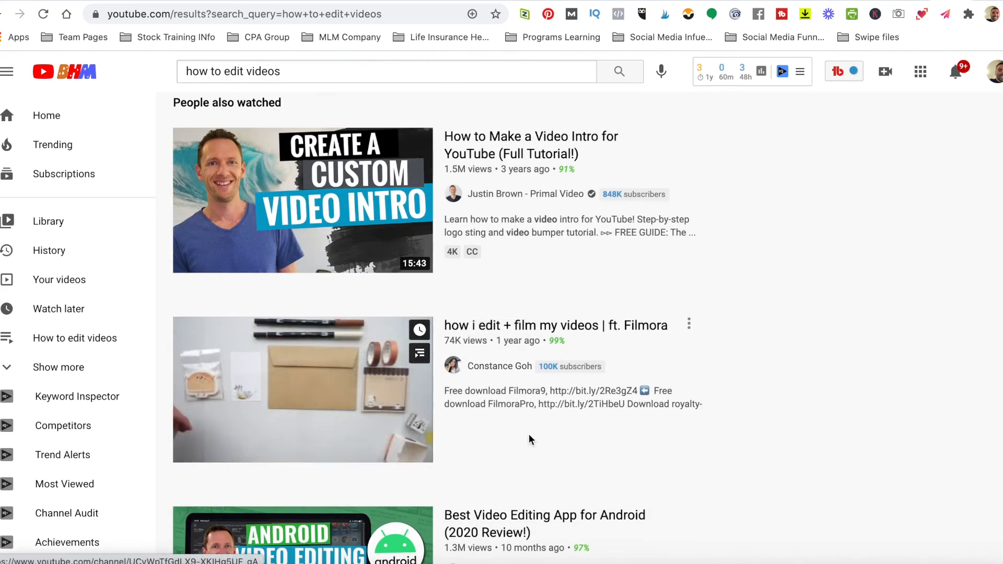
{"action": "scroll", "coordinate": [522, 444], "scroll_direction": "down", "scroll_amount": 8}
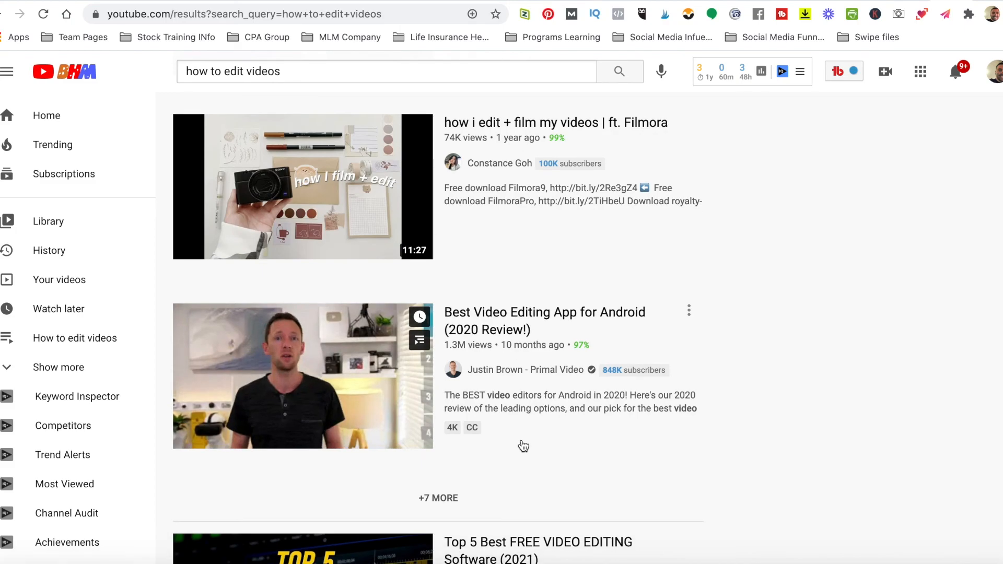
{"action": "scroll", "coordinate": [523, 446], "scroll_direction": "down", "scroll_amount": 20}
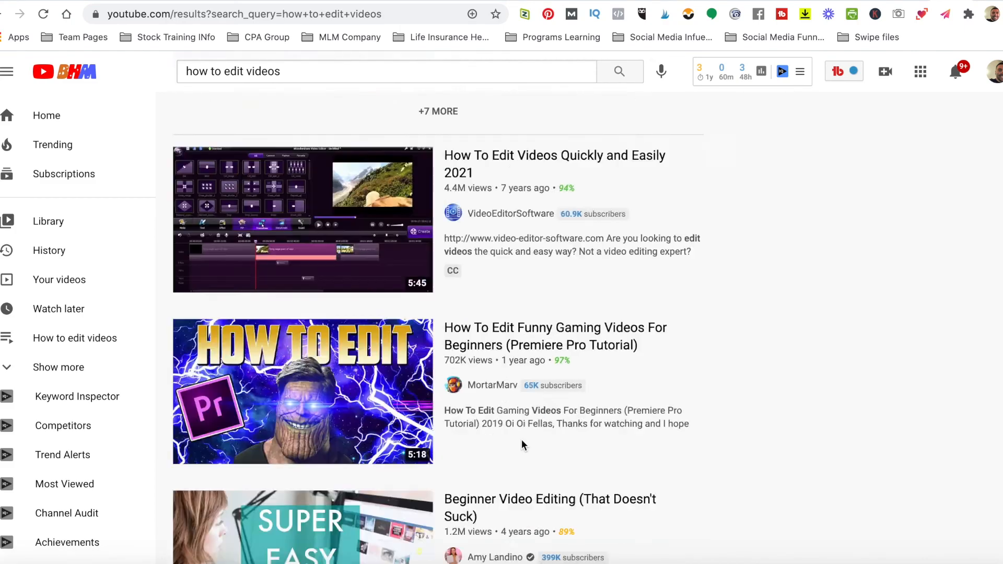
{"action": "scroll", "coordinate": [523, 445], "scroll_direction": "down", "scroll_amount": 13}
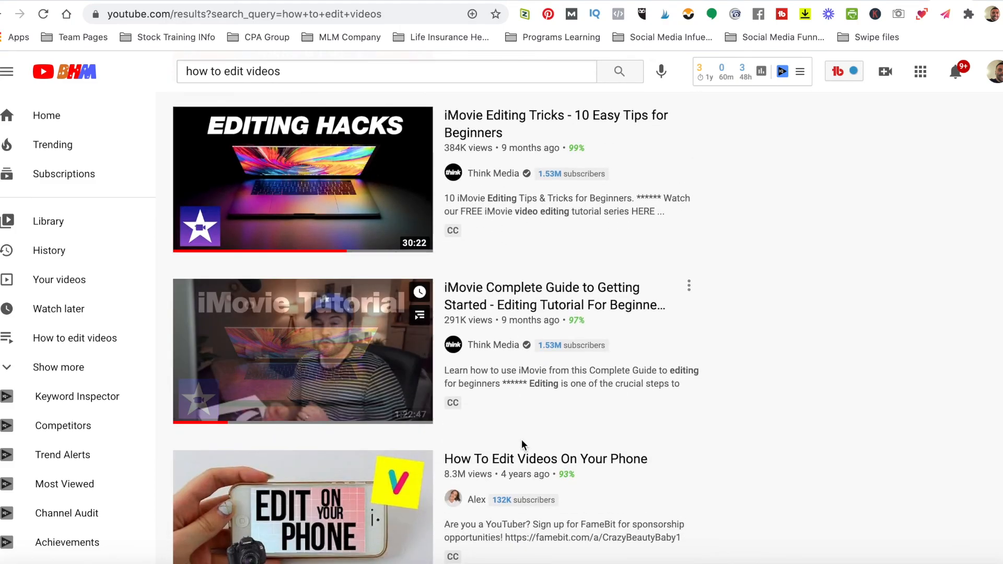
{"action": "mouse_move", "coordinate": [433, 329]}
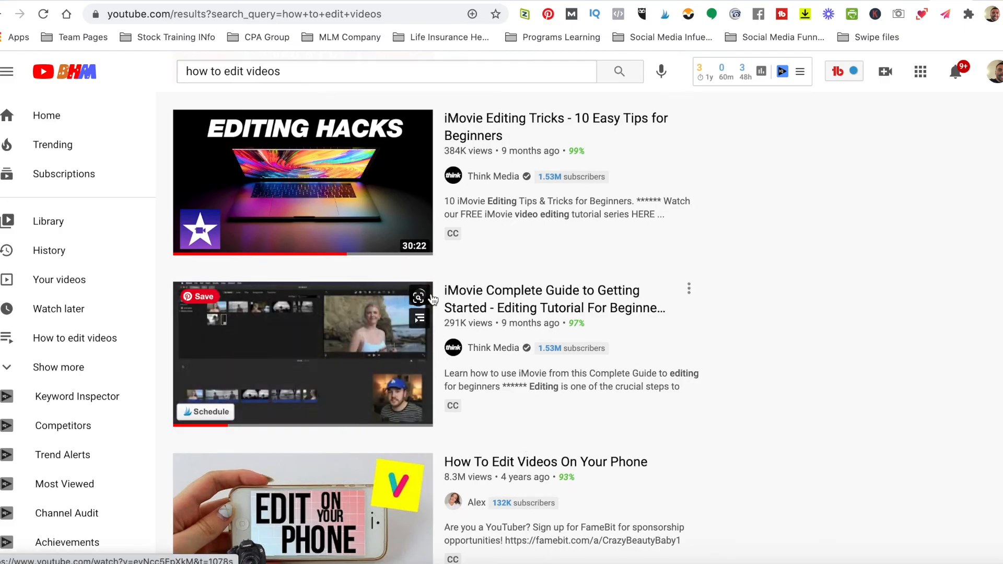
{"action": "scroll", "coordinate": [517, 311], "scroll_direction": "up", "scroll_amount": 20}
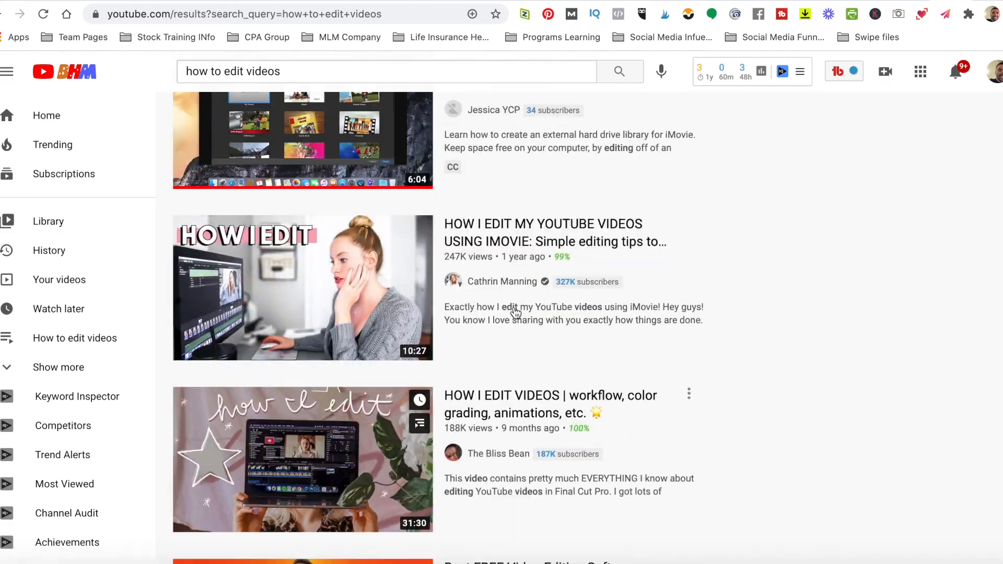
{"action": "scroll", "coordinate": [515, 312], "scroll_direction": "up", "scroll_amount": 20}
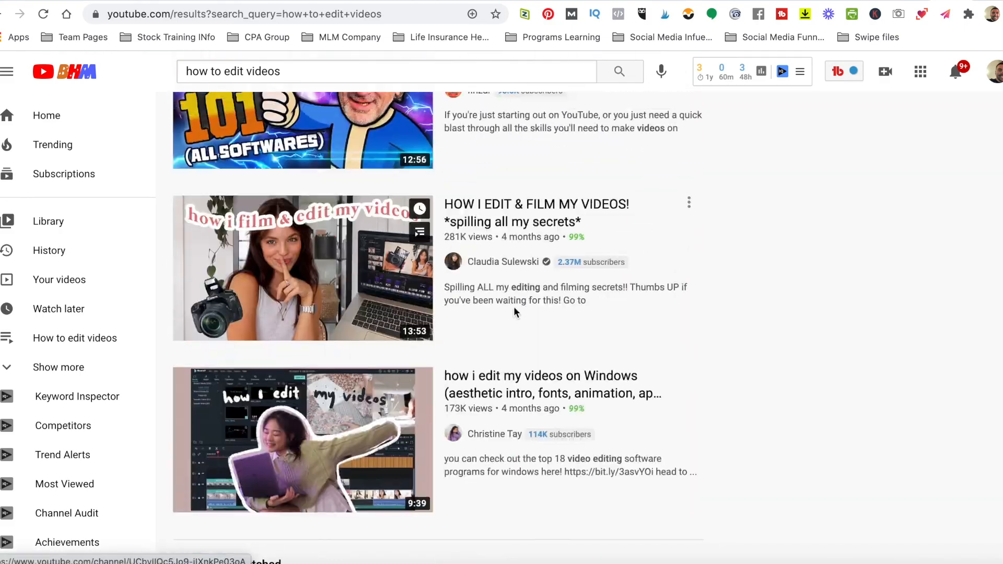
{"action": "scroll", "coordinate": [514, 309], "scroll_direction": "up", "scroll_amount": 10}
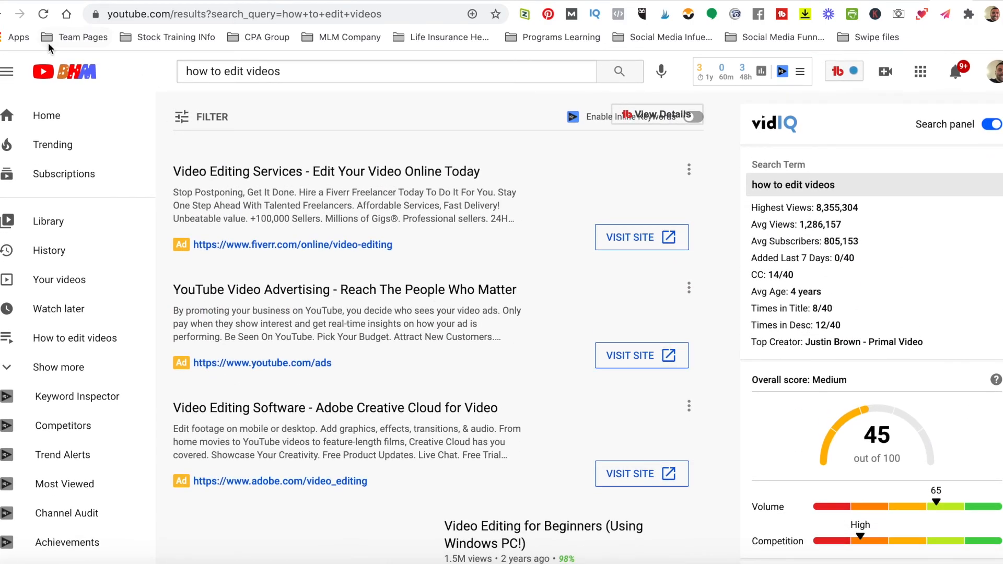
Step: Return to the "How to edit videos" playlist page and open your own channel's home page
{"action": "left_click", "coordinate": [1, 15]}
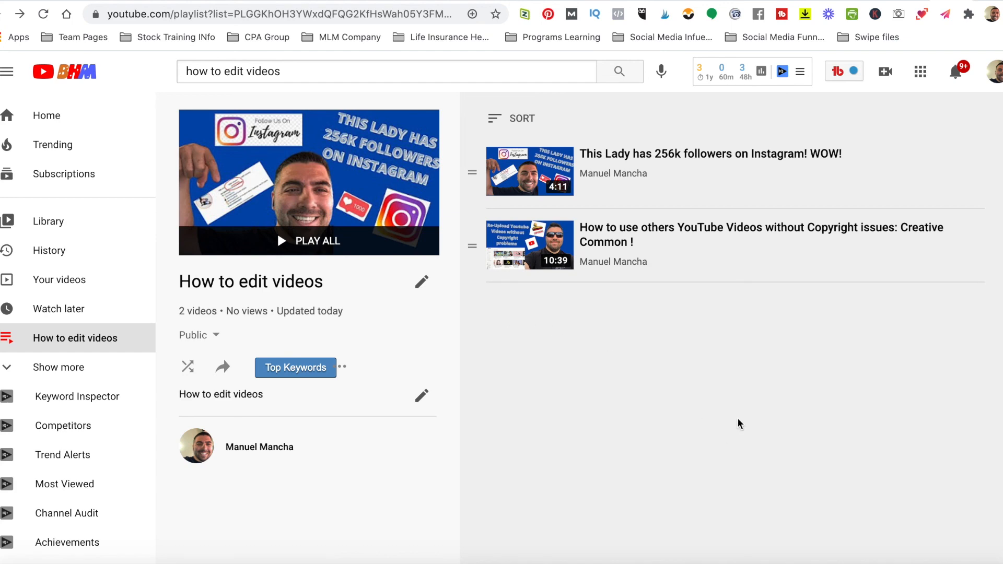
{"action": "left_click", "coordinate": [997, 75]}
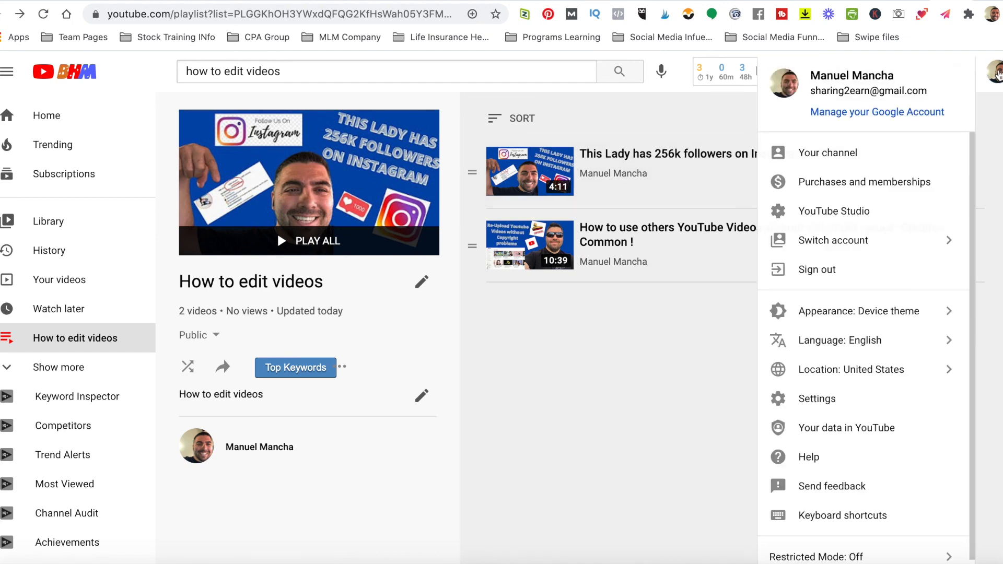
{"action": "left_click", "coordinate": [869, 157]}
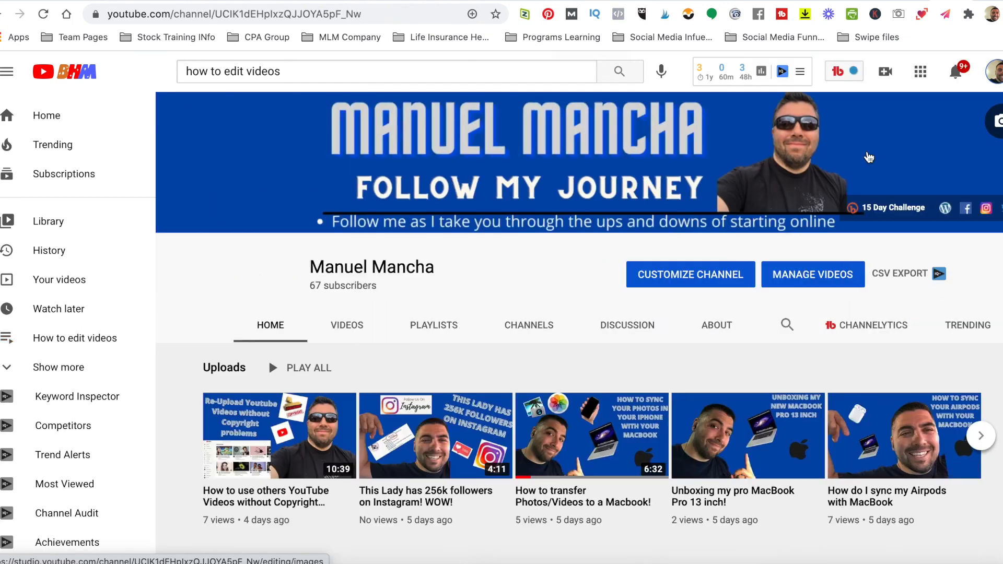